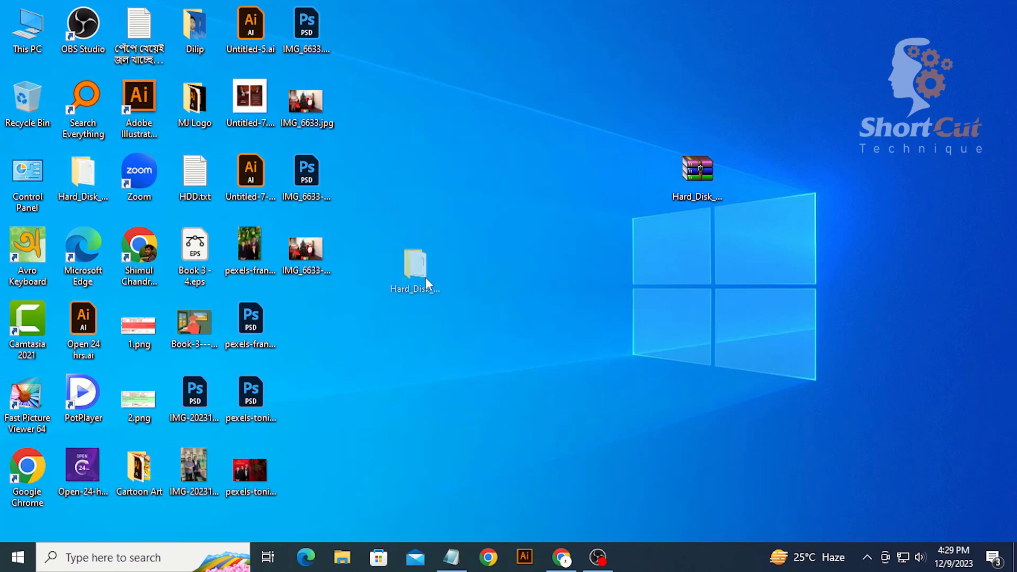
{"action": "right_click", "coordinate": [434, 130]}
{"action": "left_click", "coordinate": [490, 178]}
{"action": "right_click", "coordinate": [456, 130]}
{"action": "left_click", "coordinate": [490, 176]}
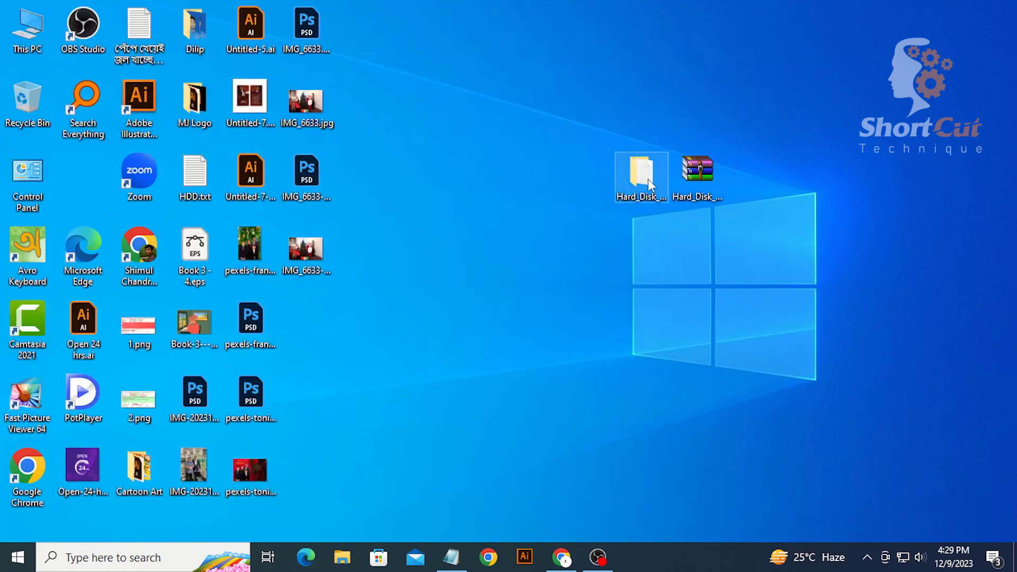
Step: Open the extracted Hard Disk Sentinel folder on the desktop and run hdsentinel_pro_setup.exe from its Setup folder
{"action": "double_click", "coordinate": [640, 183]}
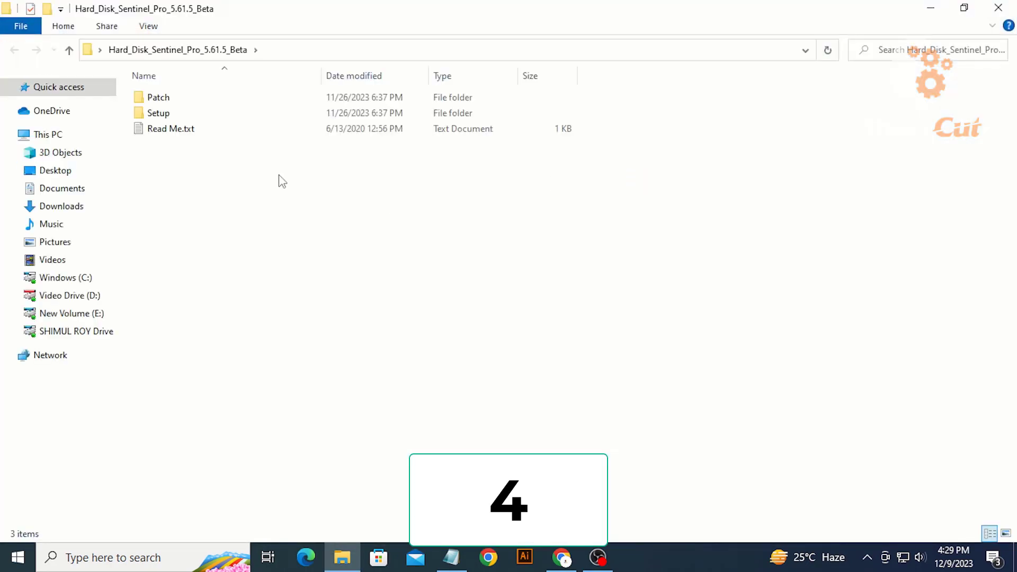
{"action": "left_click", "coordinate": [190, 119]}
{"action": "double_click", "coordinate": [191, 120]}
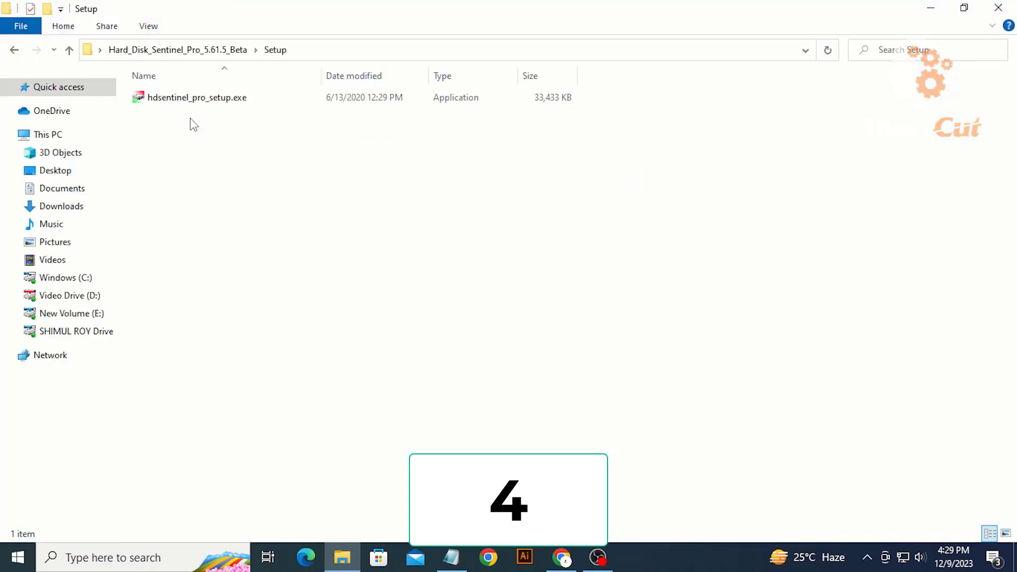
{"action": "left_click", "coordinate": [226, 109]}
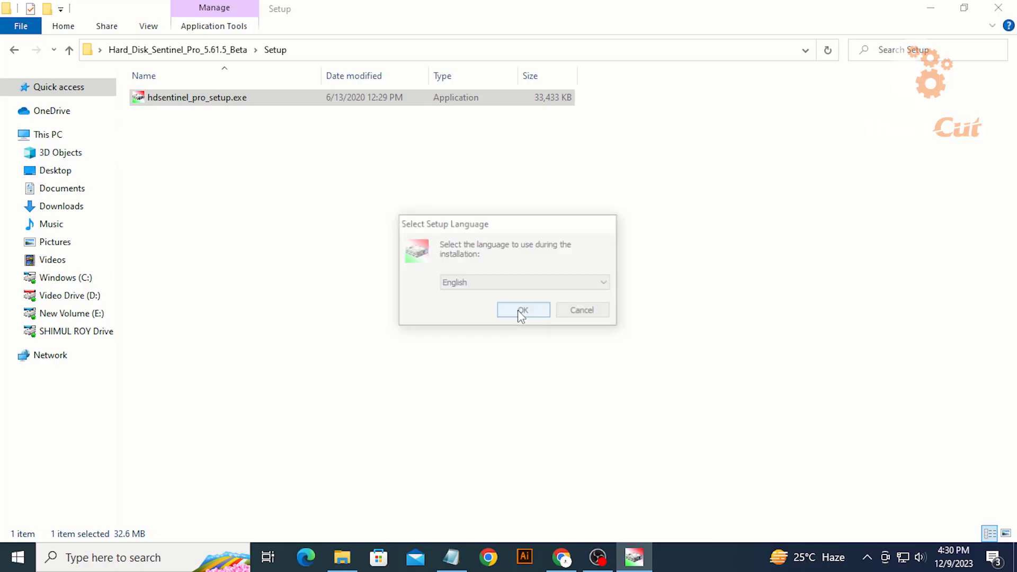
Step: Start the setup wizard in English and accept the license agreement
{"action": "left_click", "coordinate": [519, 311]}
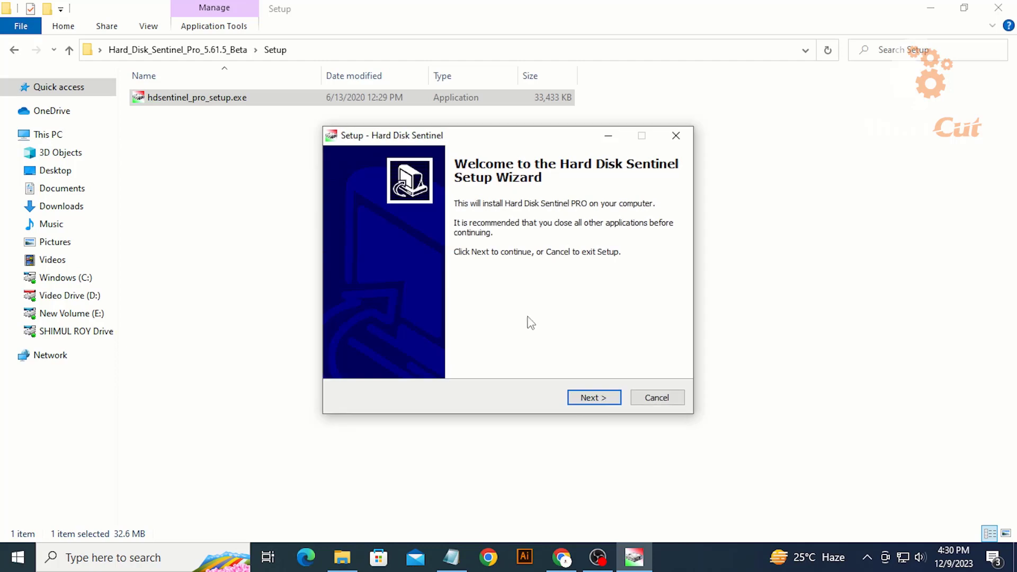
{"action": "left_click", "coordinate": [590, 398]}
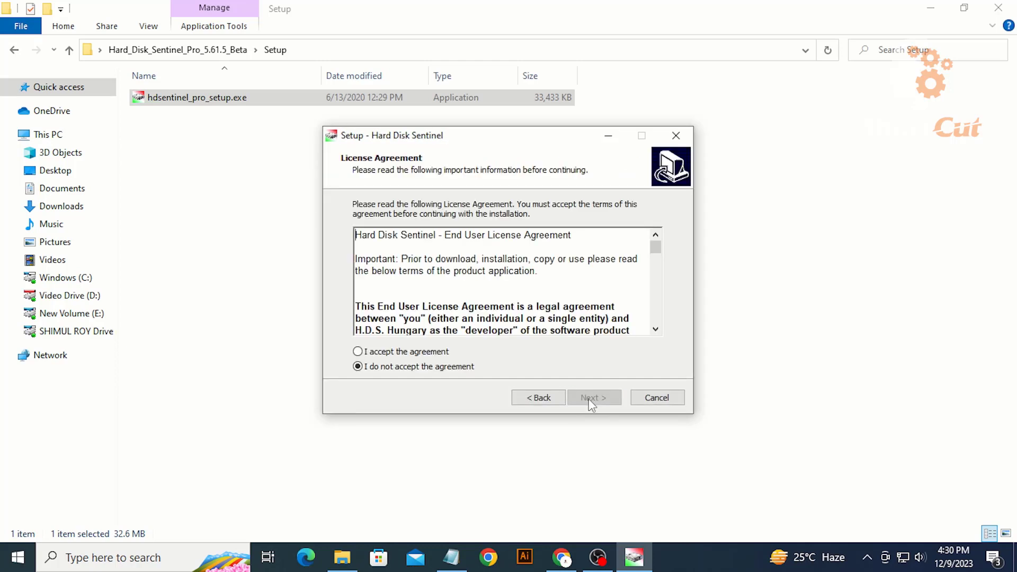
{"action": "left_click", "coordinate": [387, 353]}
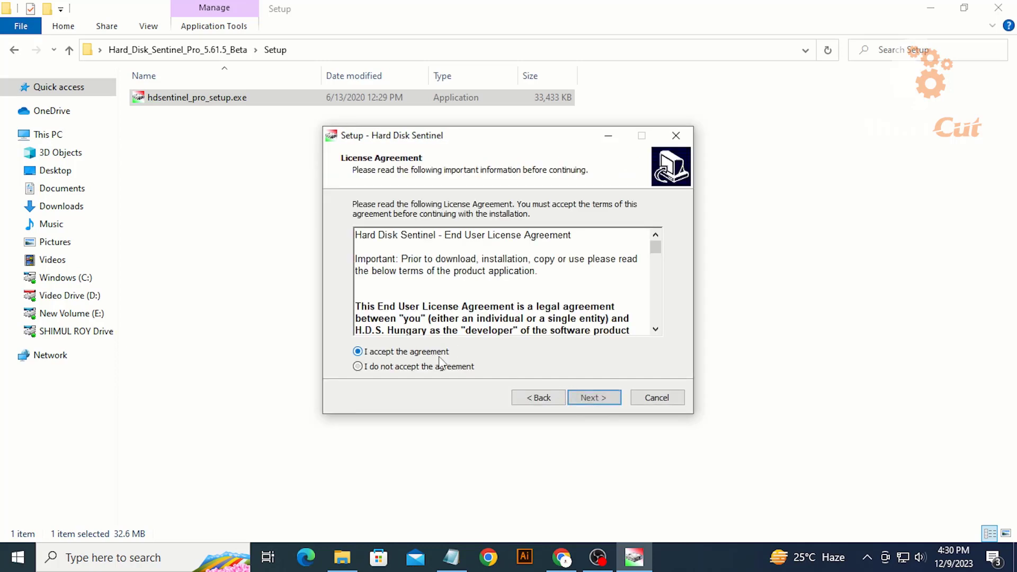
Step: Install Hard Disk Sentinel with the default folders and a Quick Launch icon, finishing the wizard without launching the program
{"action": "left_click", "coordinate": [594, 398]}
{"action": "left_click", "coordinate": [593, 399]}
{"action": "left_click", "coordinate": [593, 398]}
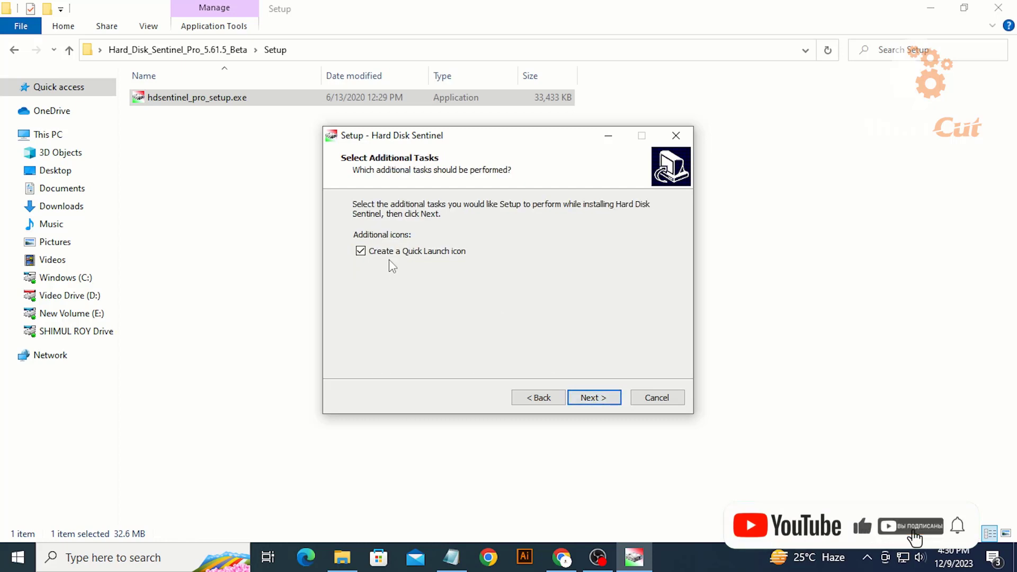
{"action": "left_click", "coordinate": [594, 398]}
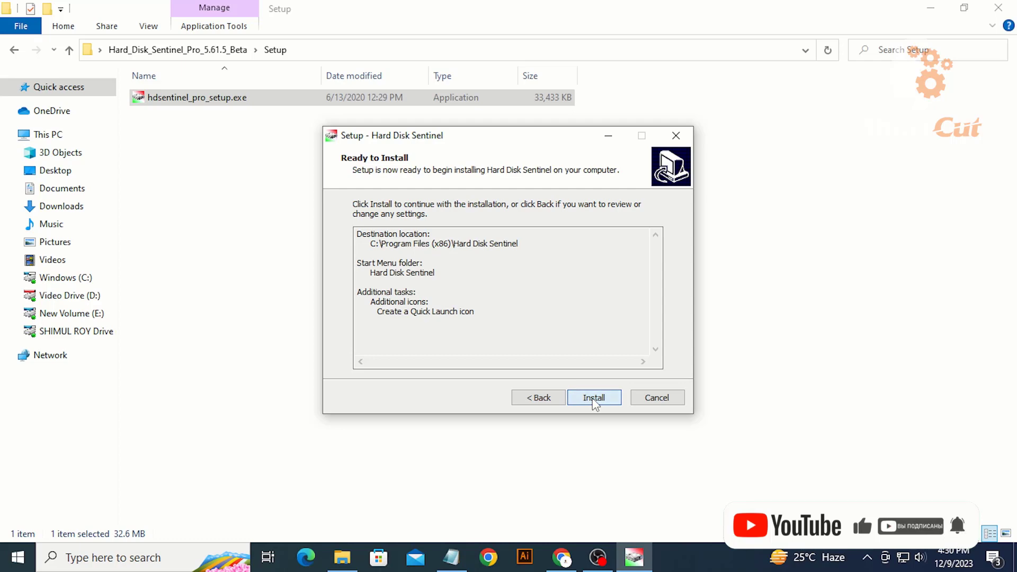
{"action": "left_click", "coordinate": [593, 399]}
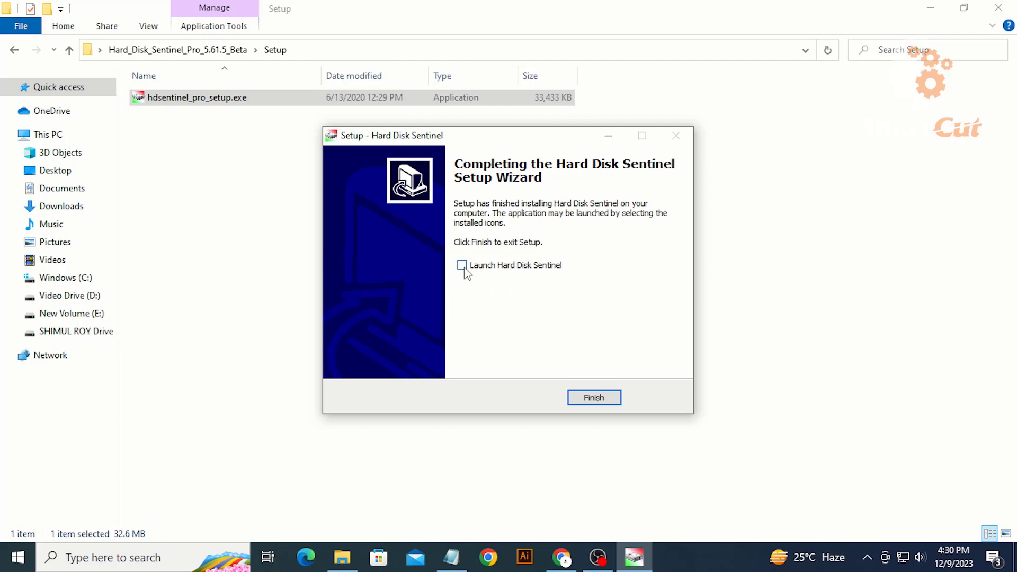
{"action": "left_click", "coordinate": [583, 401]}
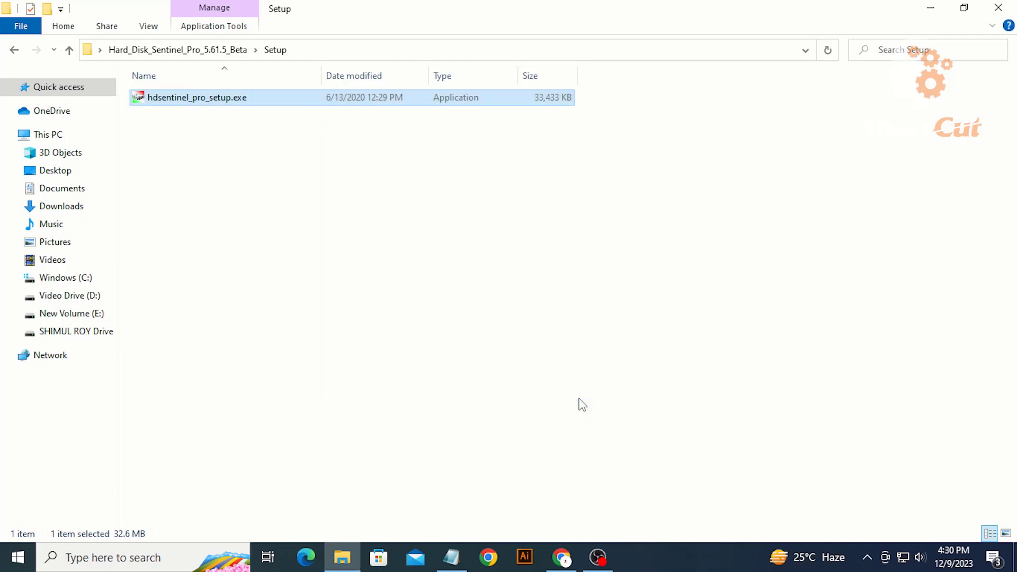
Step: Go up to the Hard_Disk_Sentinel_Pro_5.61.5_Beta folder and open its Patch folder
{"action": "left_click", "coordinate": [68, 52]}
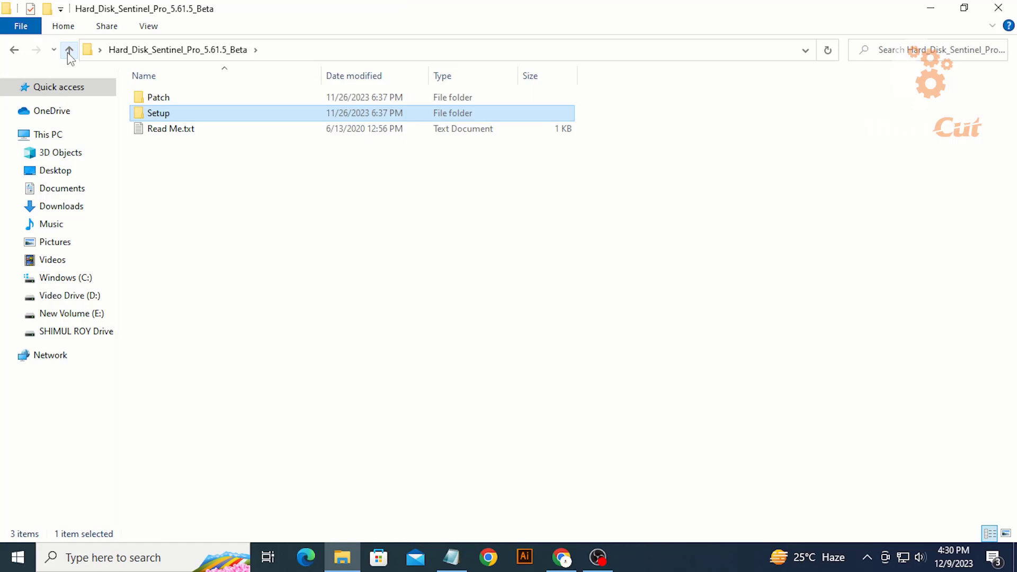
{"action": "left_click", "coordinate": [200, 101]}
{"action": "double_click", "coordinate": [202, 106]}
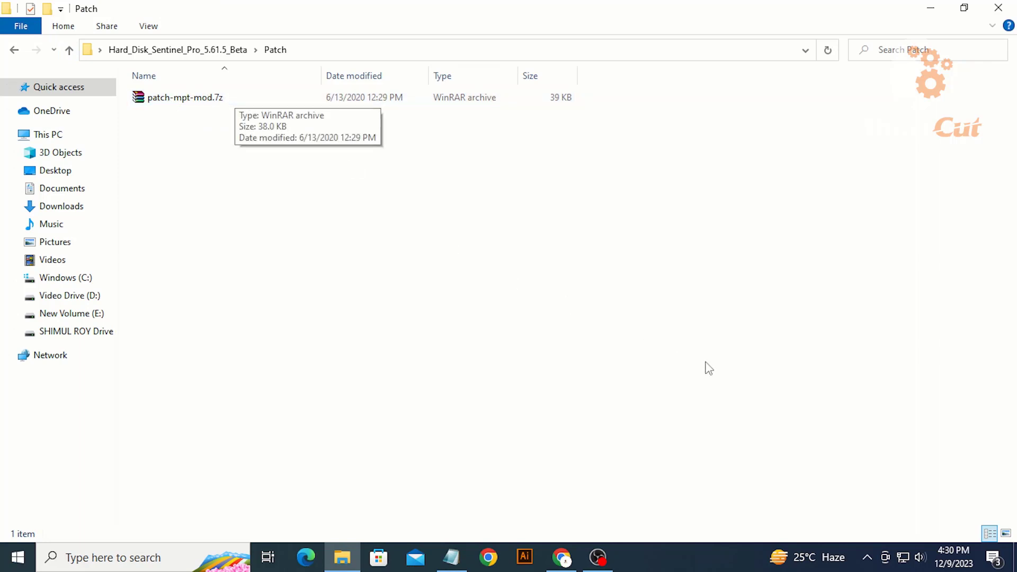
Step: Turn off Real-time protection in the Virus & threat protection settings of Windows Security
{"action": "left_click", "coordinate": [866, 559]}
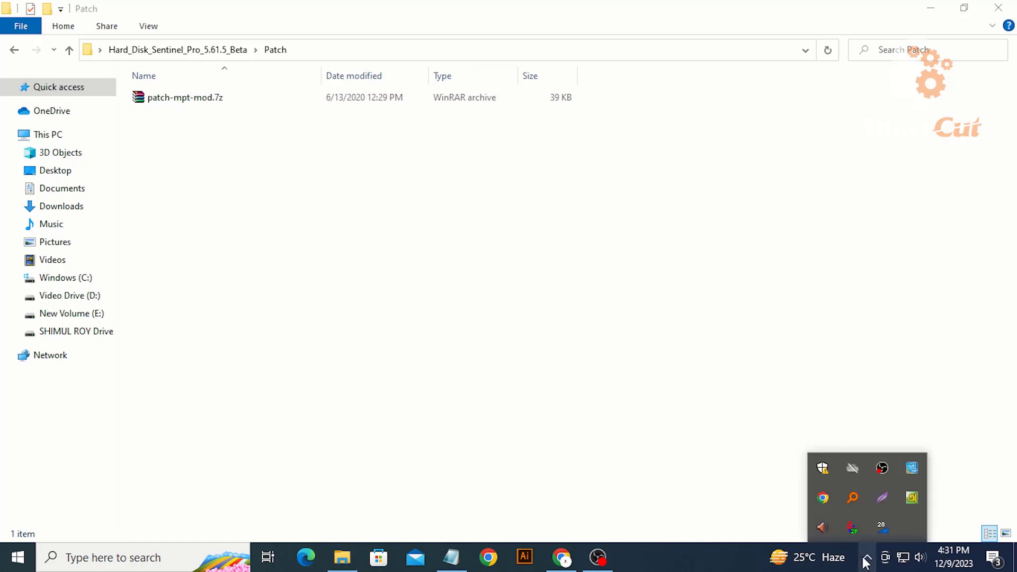
{"action": "left_click", "coordinate": [823, 469]}
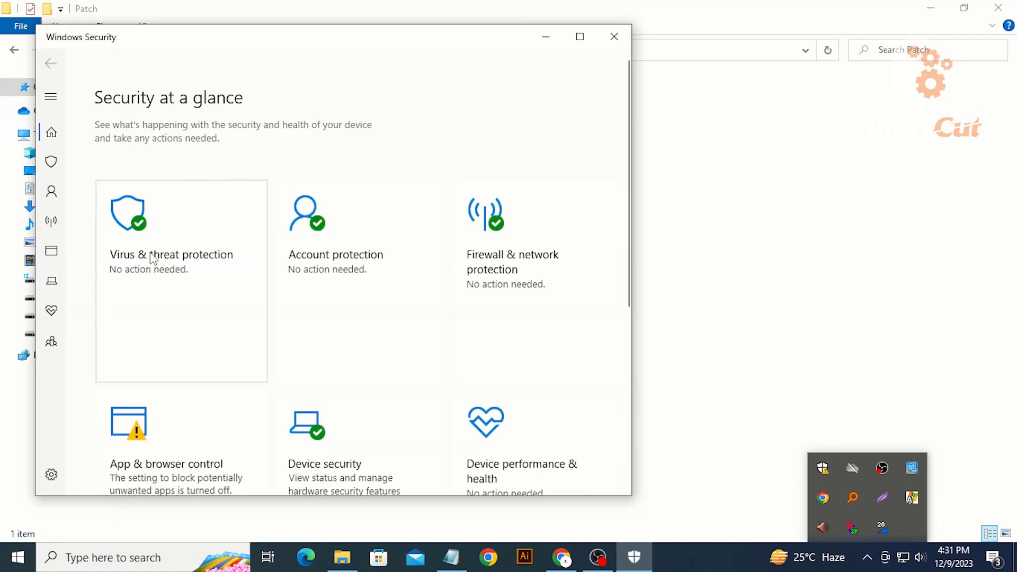
{"action": "left_click", "coordinate": [151, 255]}
{"action": "scroll", "coordinate": [139, 407], "scroll_direction": "down", "scroll_amount": 2}
{"action": "left_click", "coordinate": [139, 415]}
{"action": "left_click", "coordinate": [109, 264]}
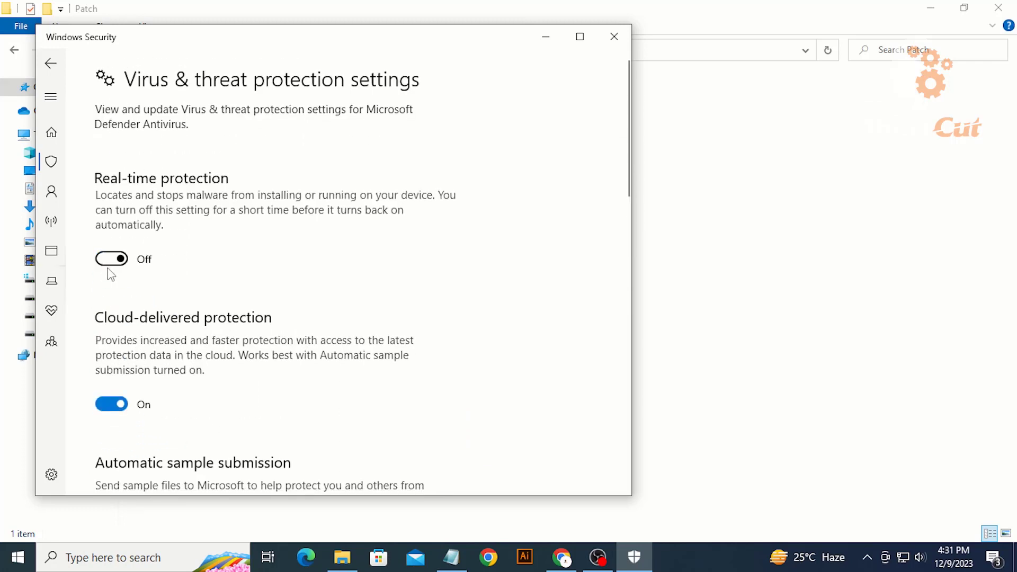
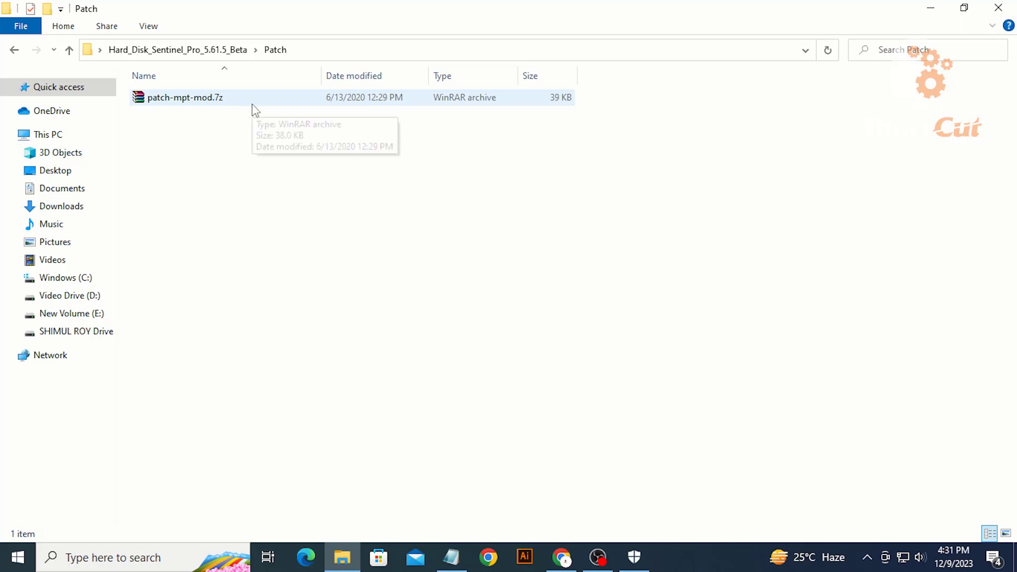
Step: Extract the patch-mpt-mod.7z archive directly into the Patch folder
{"action": "double_click", "coordinate": [195, 99]}
{"action": "right_click", "coordinate": [192, 96]}
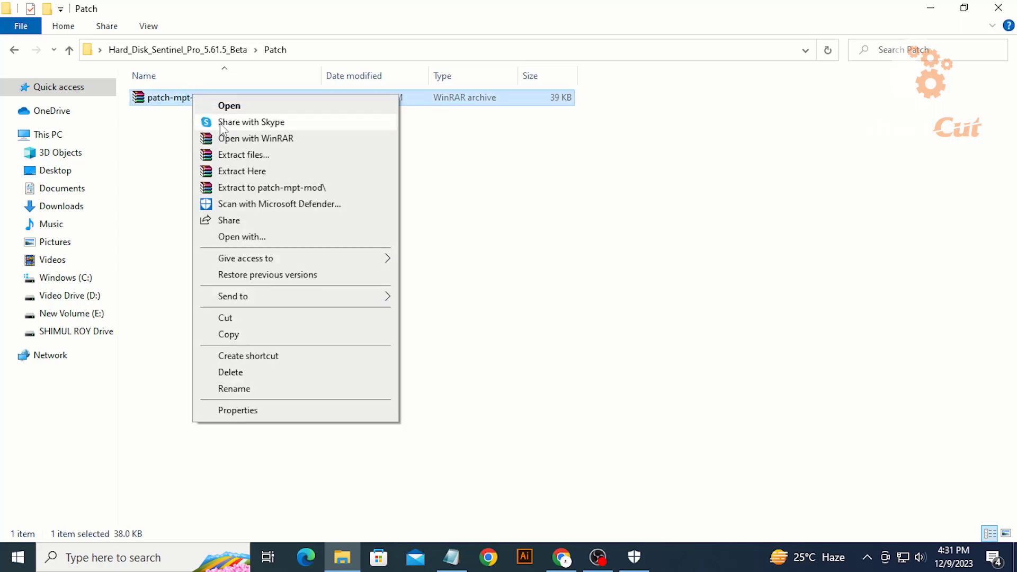
{"action": "left_click", "coordinate": [258, 173]}
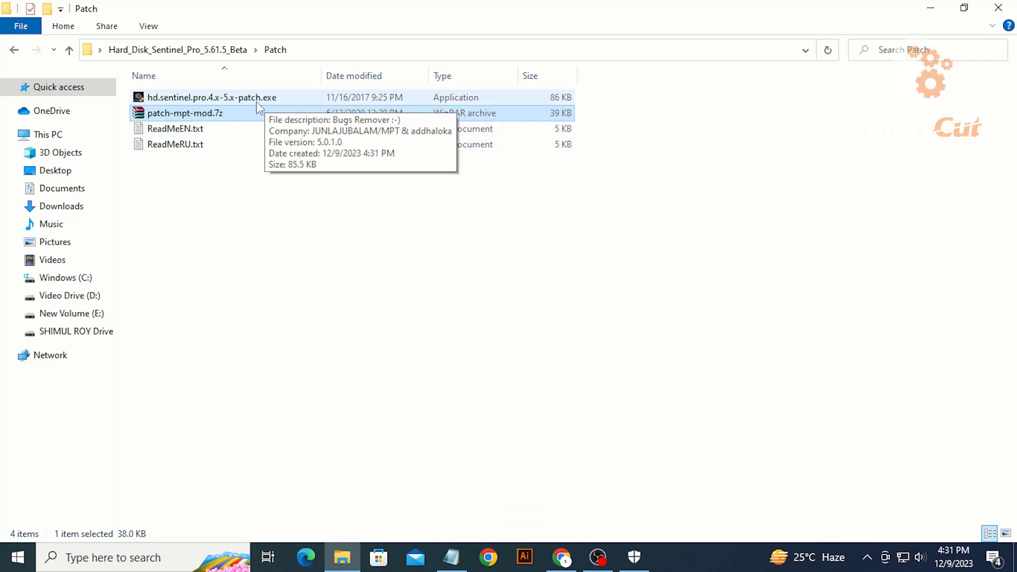
Step: Run hd.sentinel.pro.4.x-5.x-patch.exe, patch HDSentinel.exe in the Hard Disk Sentinel folder under Program Files (x86), and close the patcher
{"action": "double_click", "coordinate": [190, 99]}
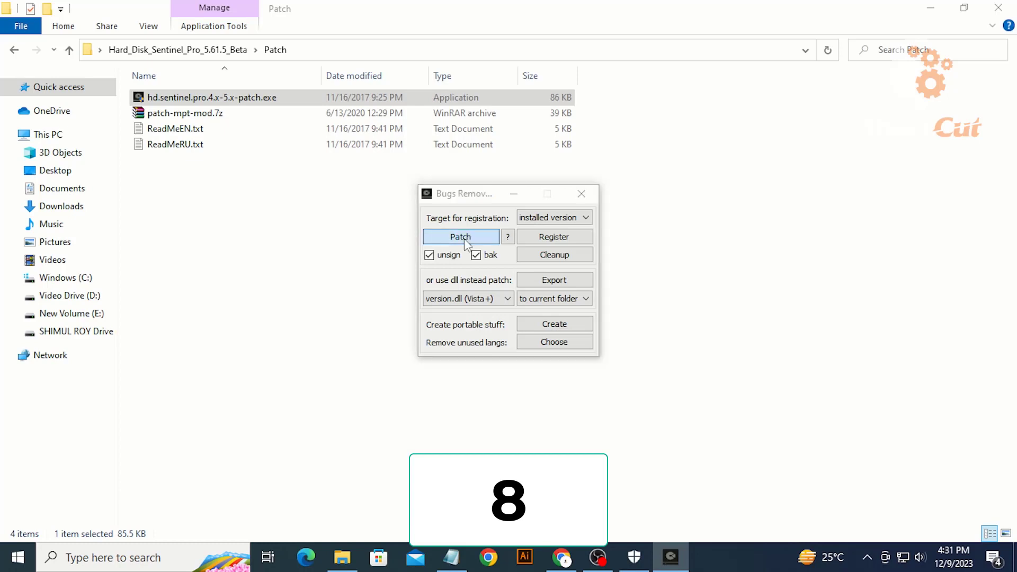
{"action": "left_click", "coordinate": [461, 238]}
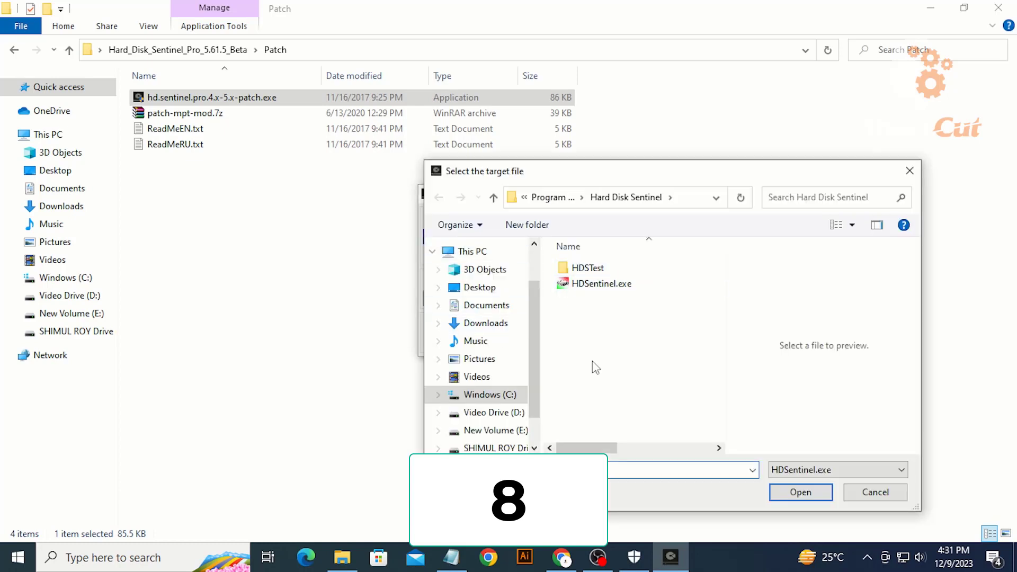
{"action": "left_click", "coordinate": [483, 398]}
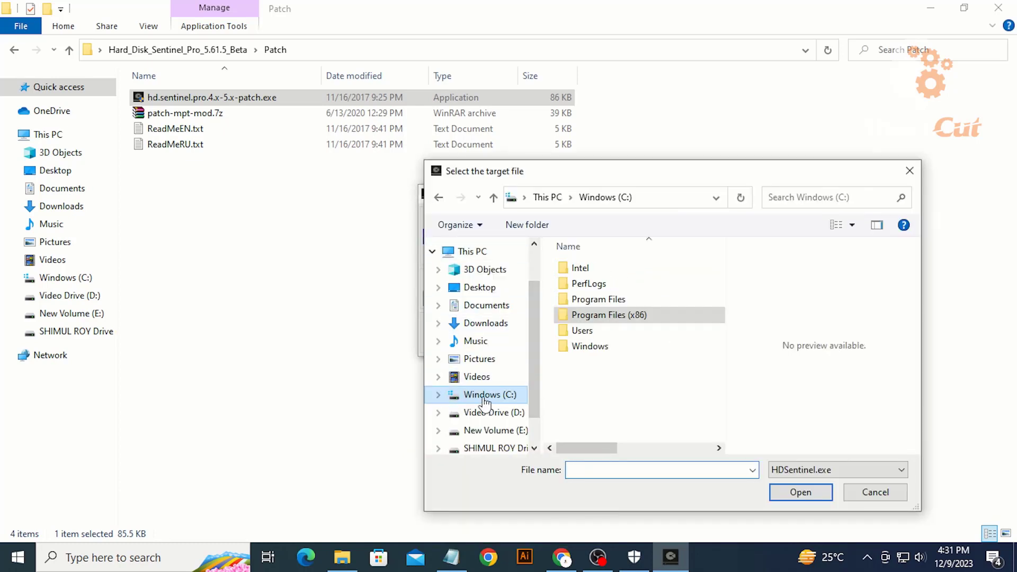
{"action": "double_click", "coordinate": [631, 316]}
{"action": "double_click", "coordinate": [596, 363]}
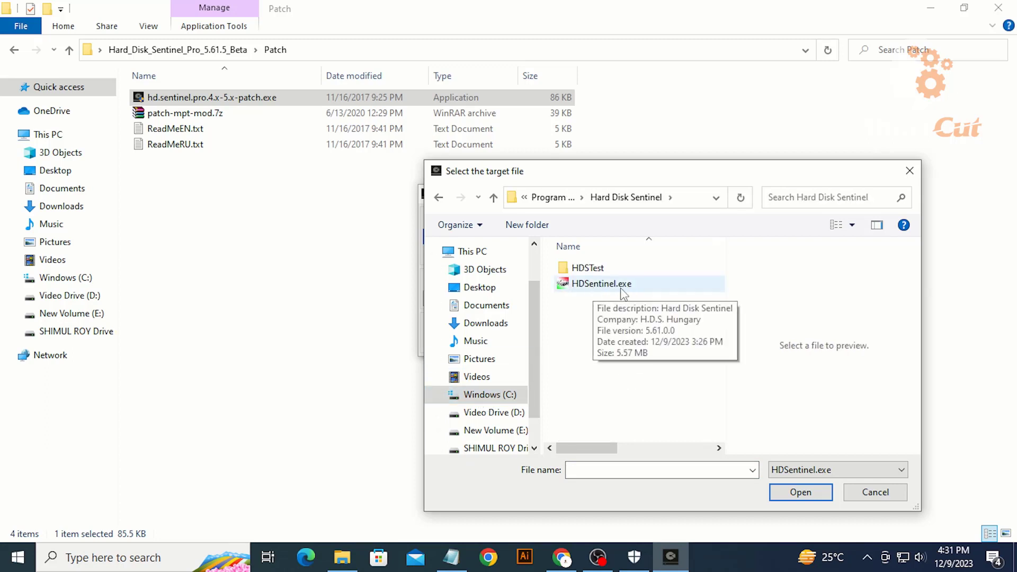
{"action": "left_click", "coordinate": [643, 289]}
{"action": "left_click", "coordinate": [798, 496]}
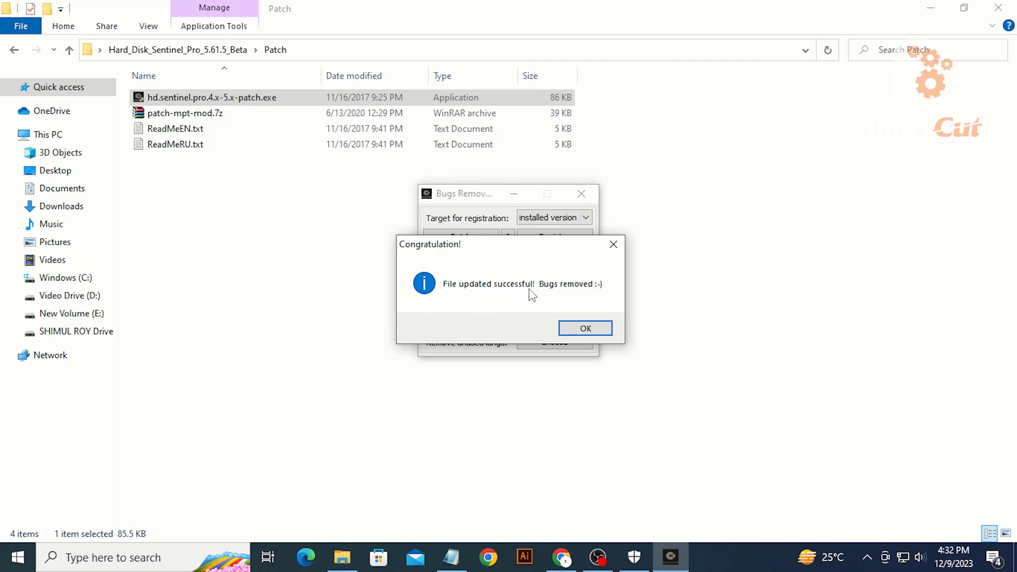
{"action": "left_click", "coordinate": [595, 329]}
{"action": "left_click", "coordinate": [582, 195]}
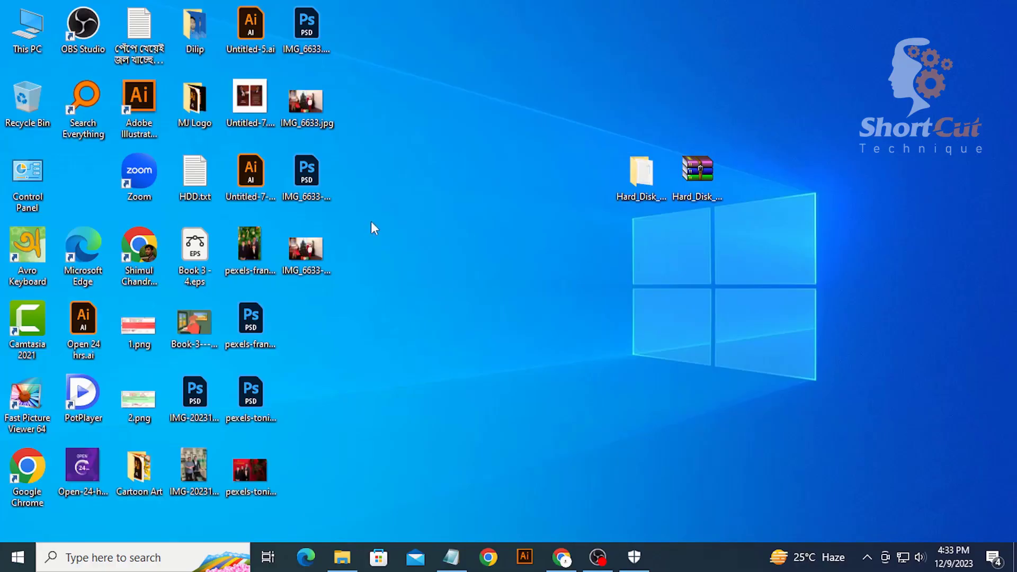
Step: Search Windows for Hard Disk Sentinel and launch it
{"action": "left_click", "coordinate": [126, 567]}
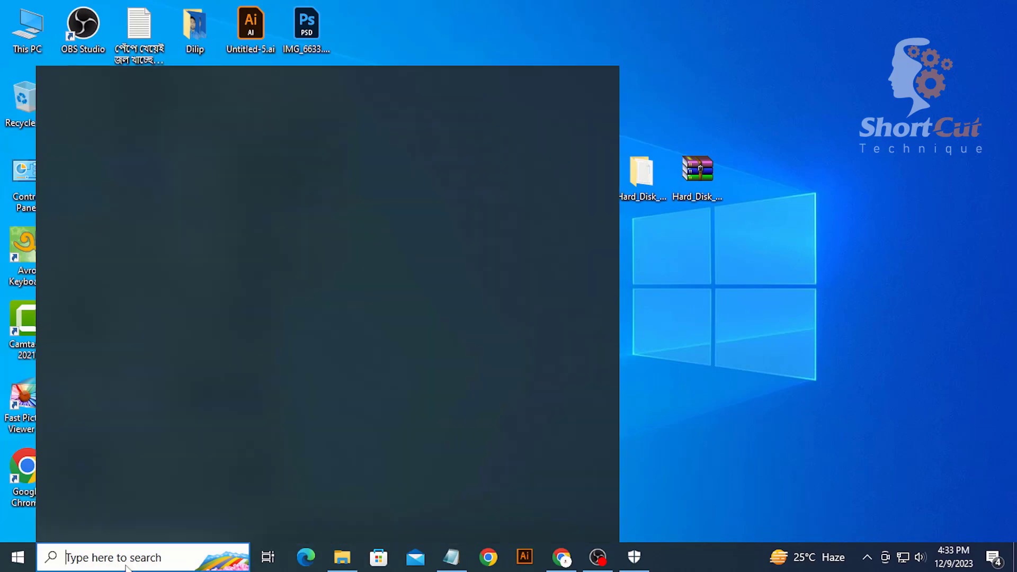
{"action": "type", "text": "h"}
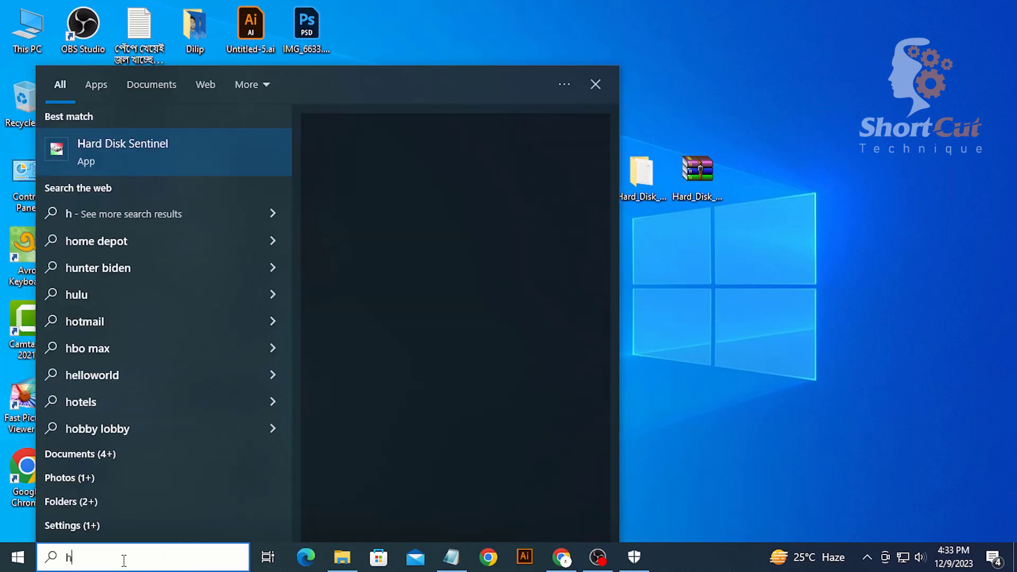
{"action": "left_click", "coordinate": [147, 145]}
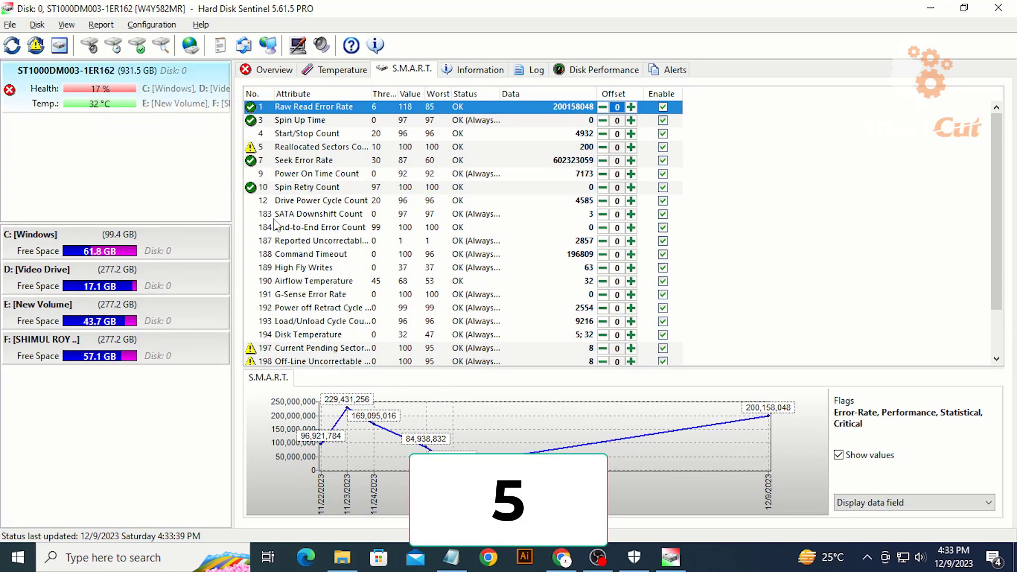
Step: Review the disk's health overview and the Reallocated Sectors Count attribute in the S.M.A.R.T. data
{"action": "left_click", "coordinate": [268, 69]}
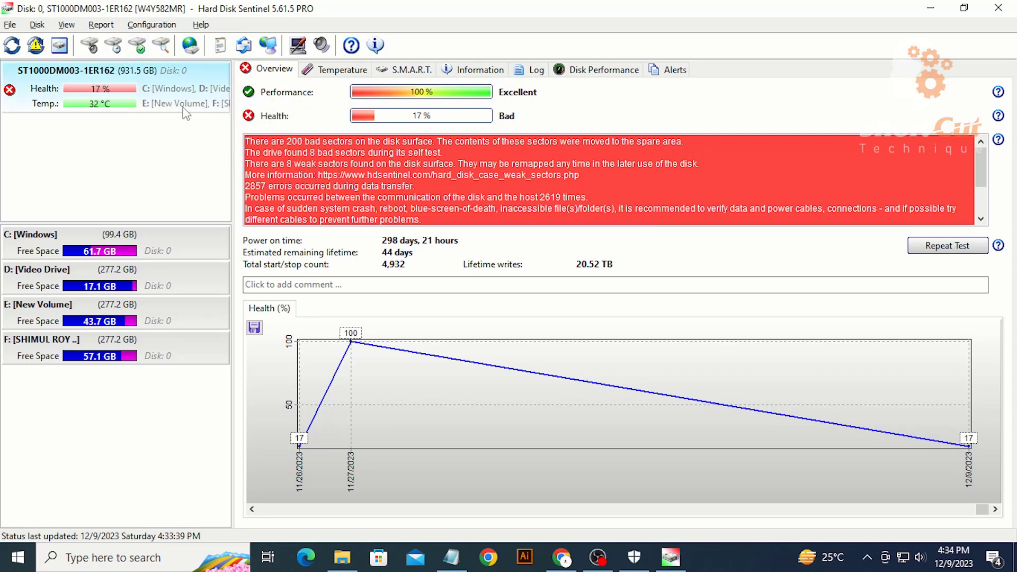
{"action": "left_click", "coordinate": [413, 74]}
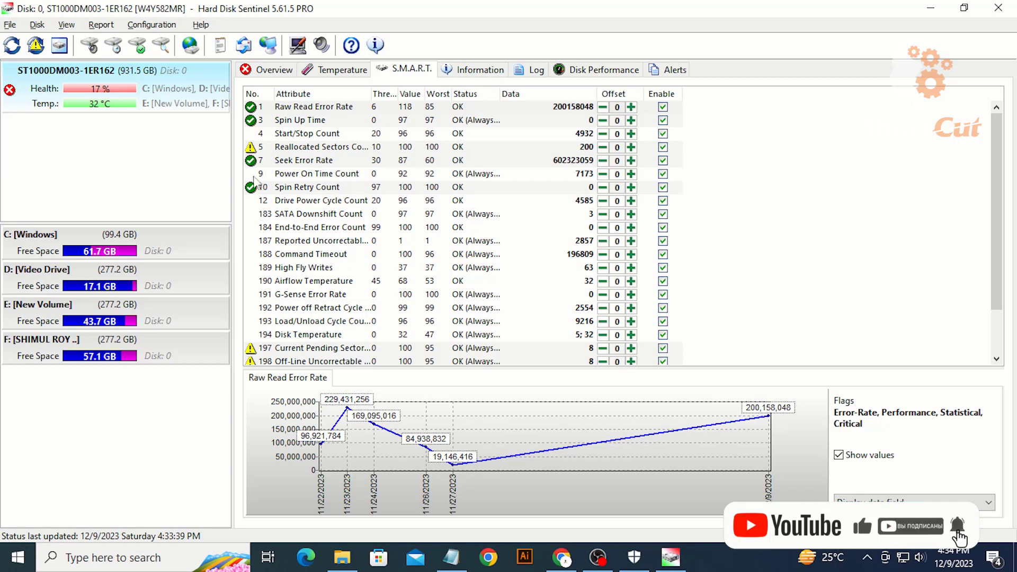
{"action": "left_click", "coordinate": [318, 150]}
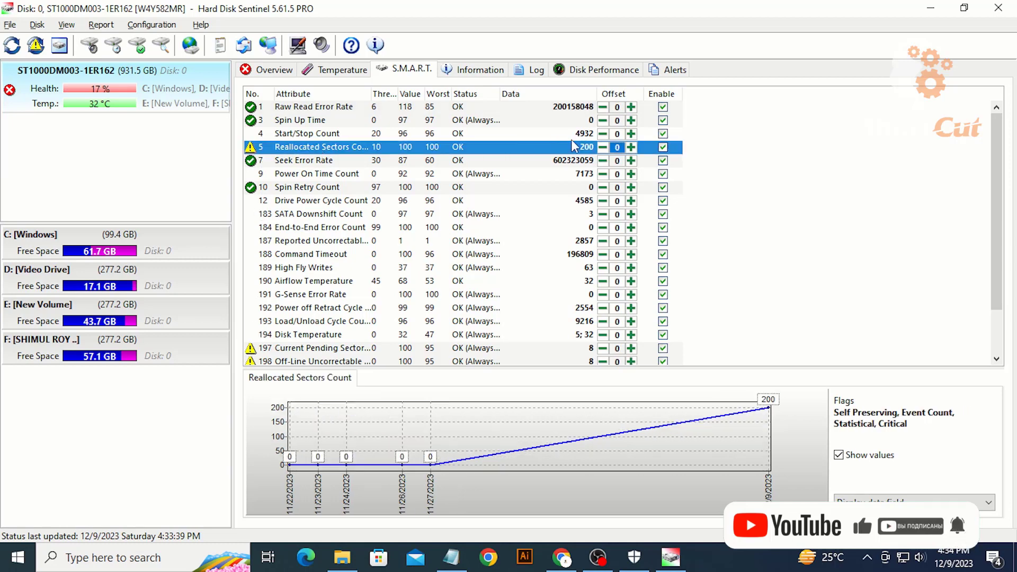
Step: Switch decimal data fields off and back on in the S.M.A.R.T. attribute table
{"action": "right_click", "coordinate": [572, 155]}
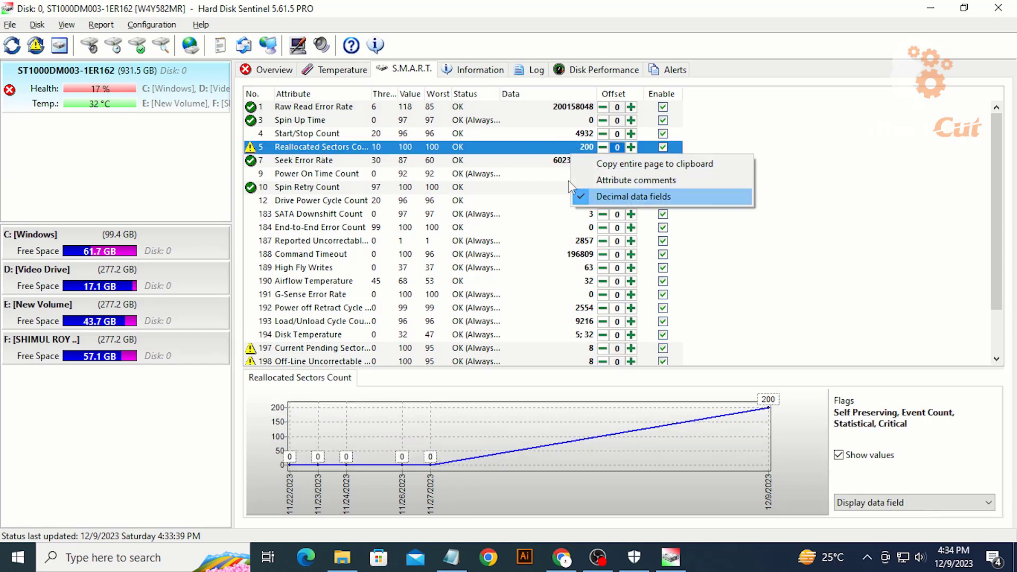
{"action": "left_click", "coordinate": [723, 167]}
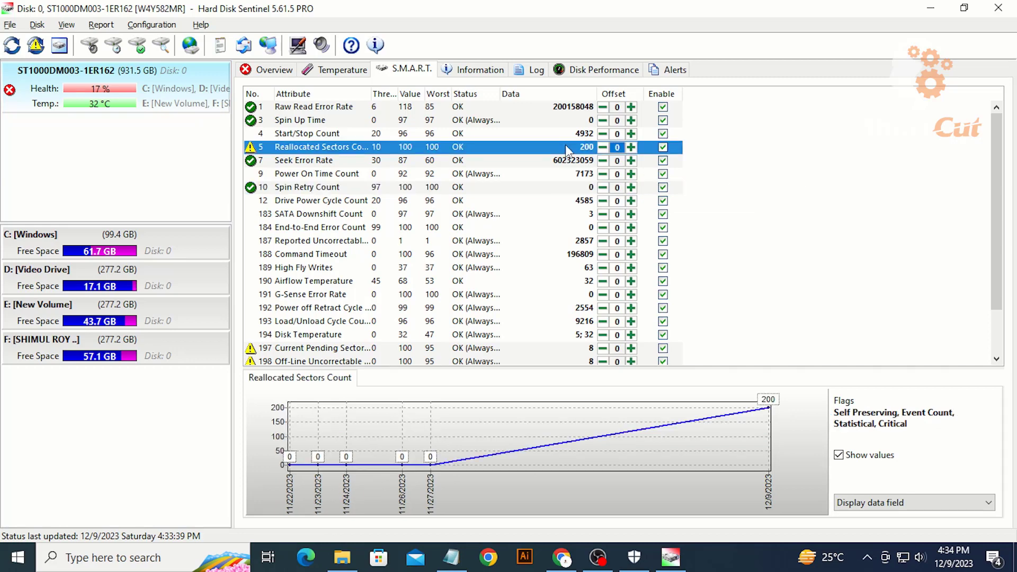
{"action": "right_click", "coordinate": [568, 151]}
{"action": "left_click", "coordinate": [635, 188]}
{"action": "left_click", "coordinate": [681, 189]}
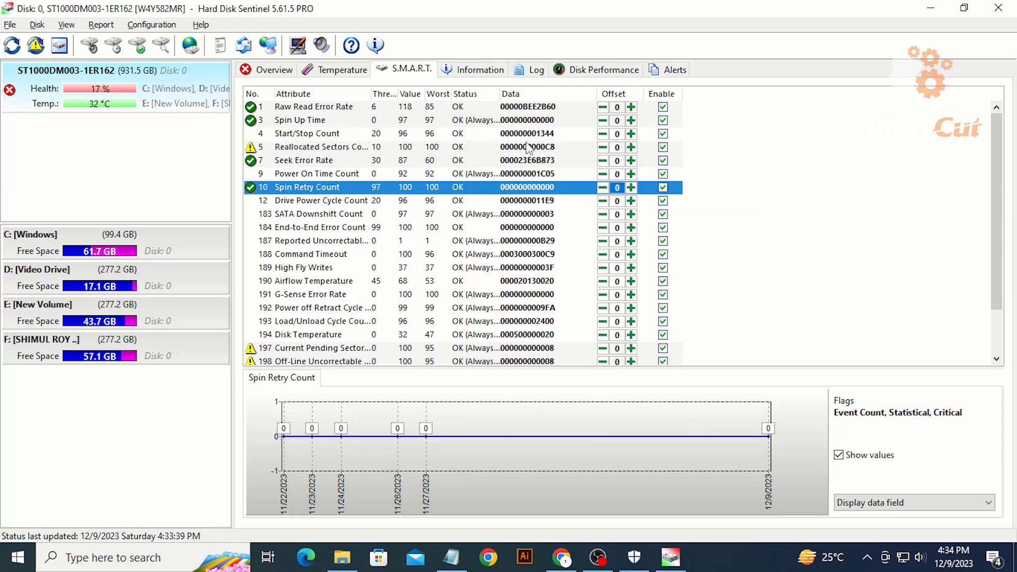
{"action": "right_click", "coordinate": [526, 143]}
{"action": "left_click", "coordinate": [546, 185]}
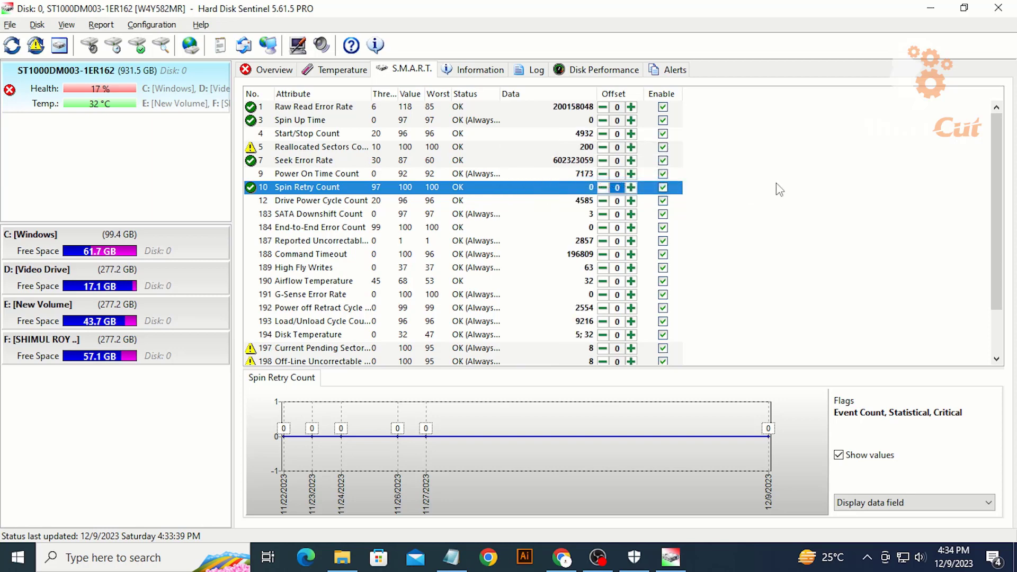
Step: Set the offset of the Reallocated Sectors Count attribute to -200, accepting the attribute offset warning
{"action": "left_click", "coordinate": [310, 149]}
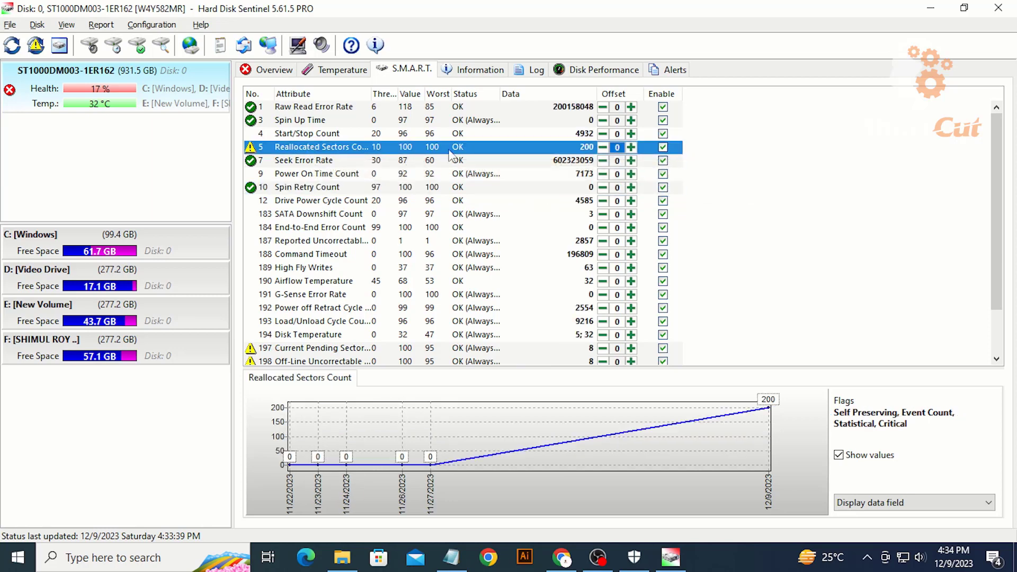
{"action": "left_click", "coordinate": [618, 150]}
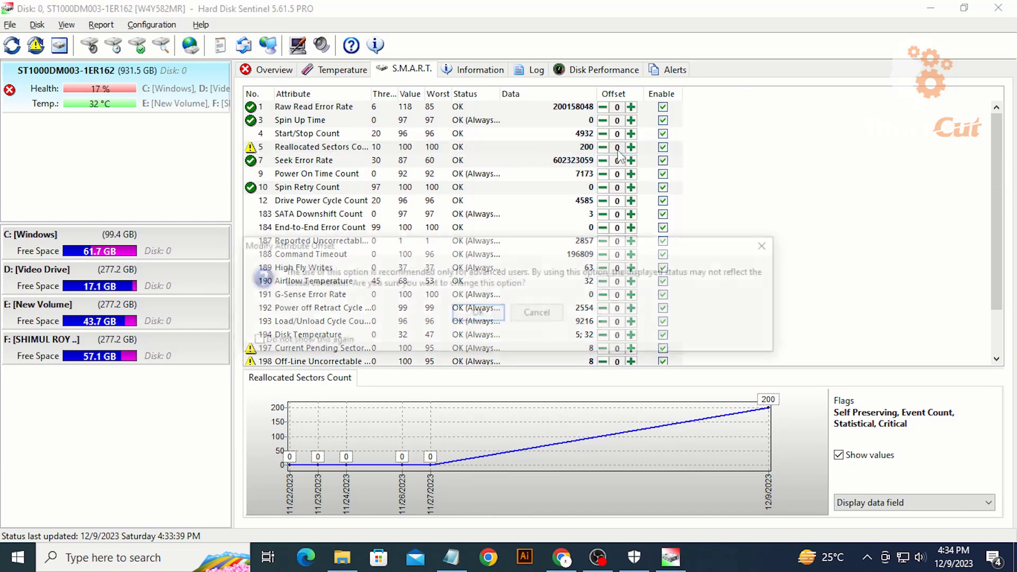
{"action": "left_click", "coordinate": [482, 313]}
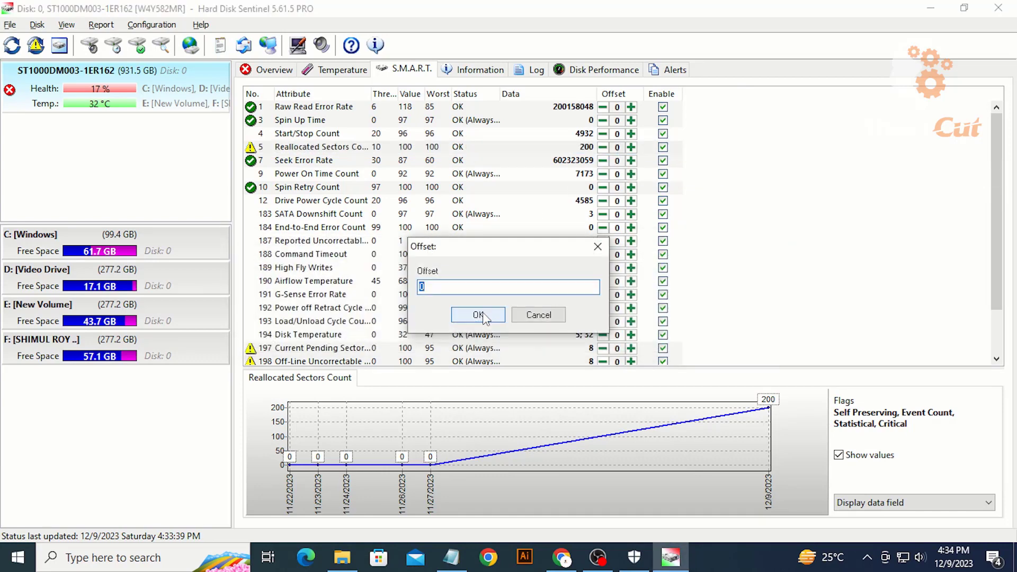
{"action": "type", "text": "-200"}
{"action": "left_click", "coordinate": [469, 315]}
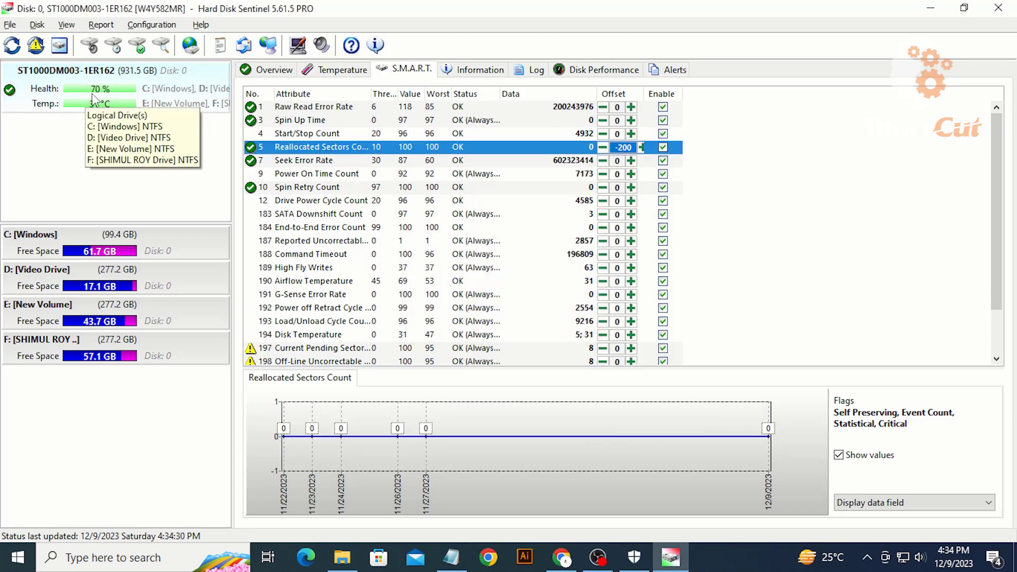
Step: Set the offset of the Current Pending Sector Count attribute to -8, accepting the attribute offset warning
{"action": "scroll", "coordinate": [448, 183], "scroll_direction": "down", "scroll_amount": 2}
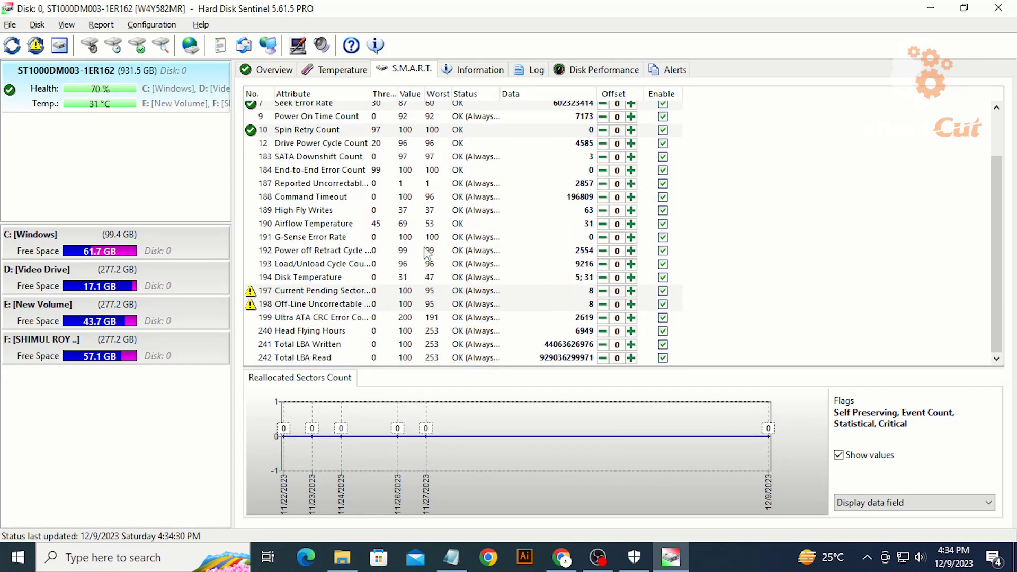
{"action": "left_click", "coordinate": [295, 291]}
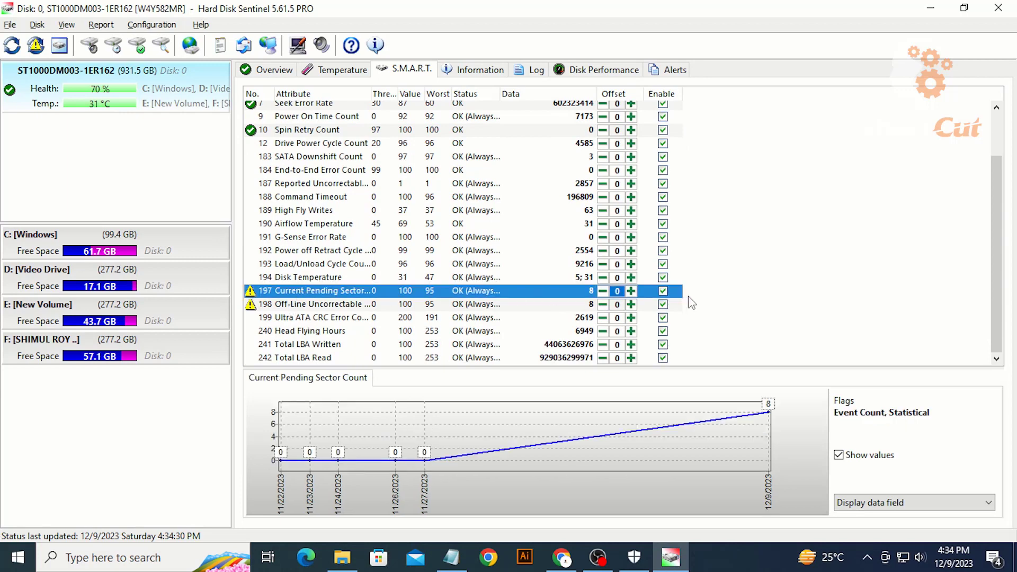
{"action": "left_click", "coordinate": [617, 291]}
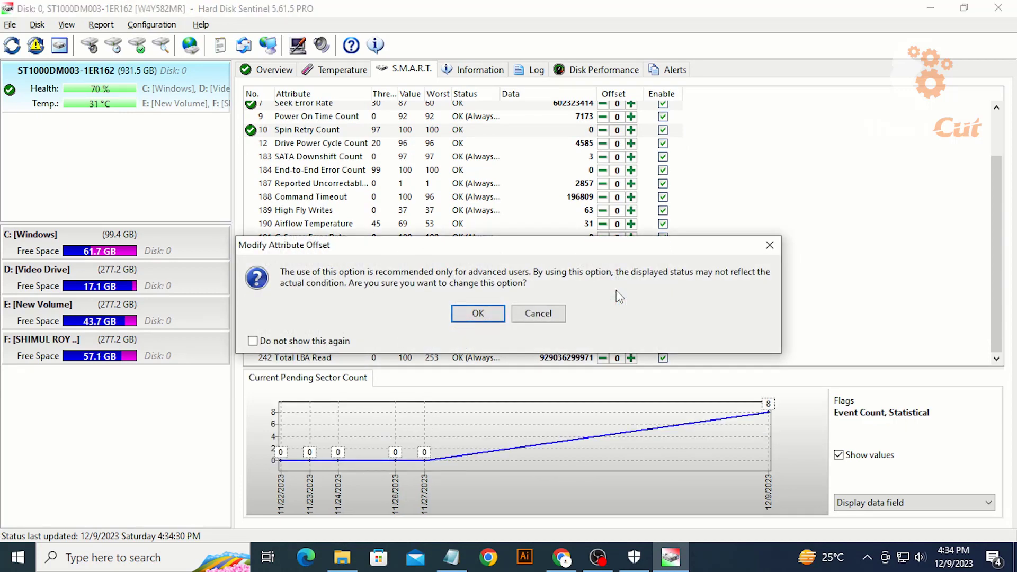
{"action": "left_click", "coordinate": [539, 313]}
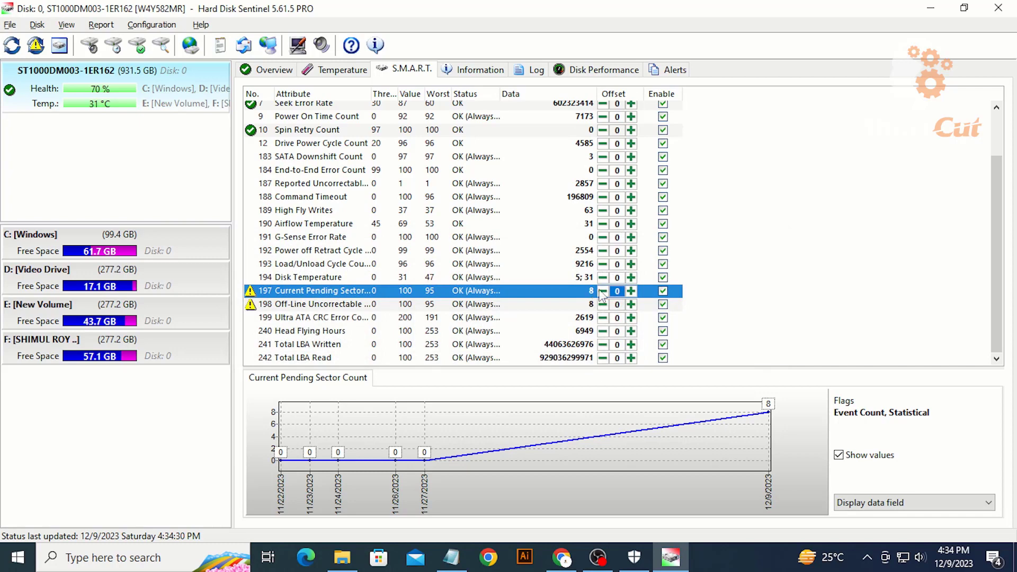
{"action": "left_click", "coordinate": [620, 294]}
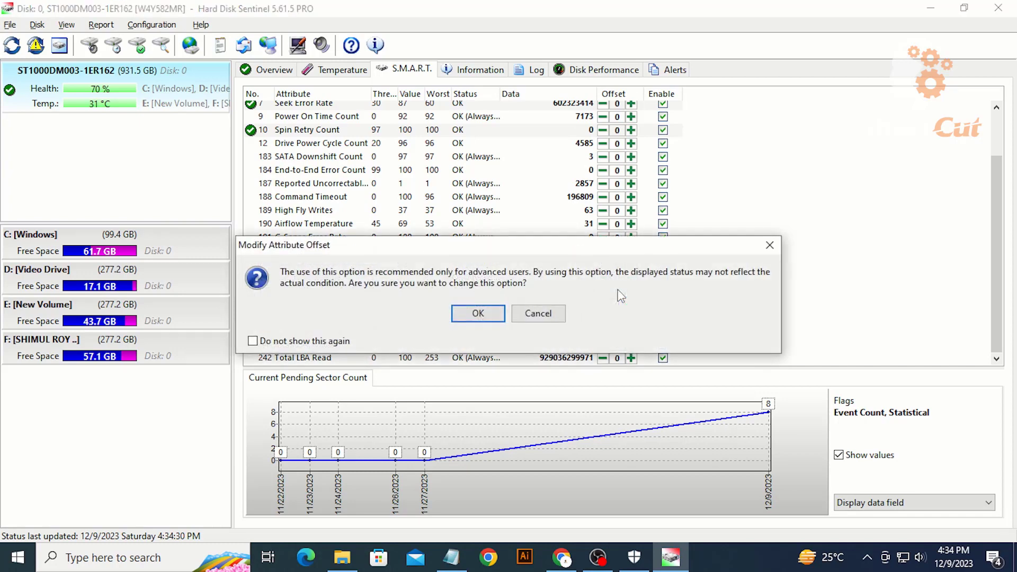
{"action": "left_click", "coordinate": [477, 313]}
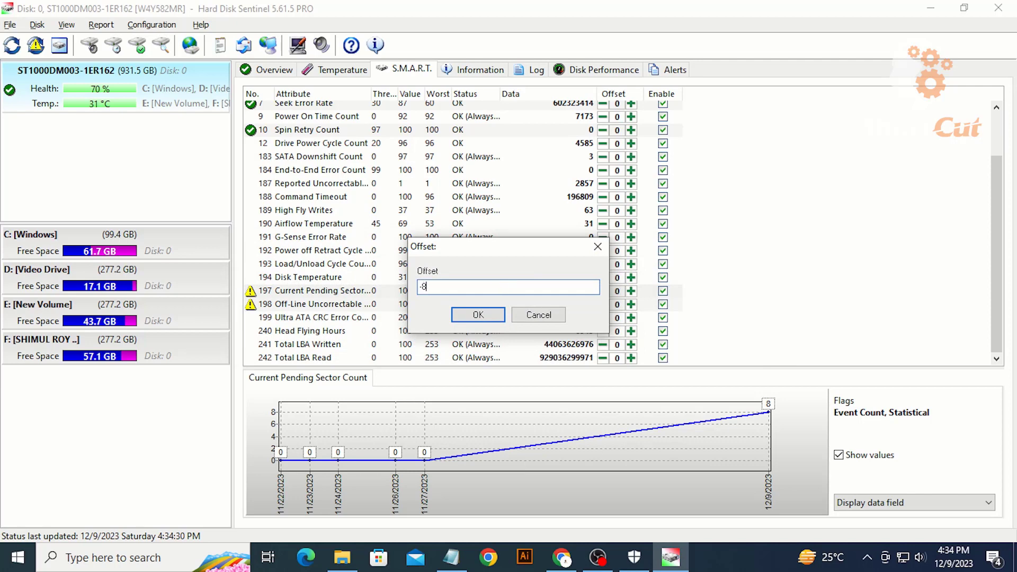
{"action": "type", "text": "-8"}
{"action": "left_click", "coordinate": [477, 315]}
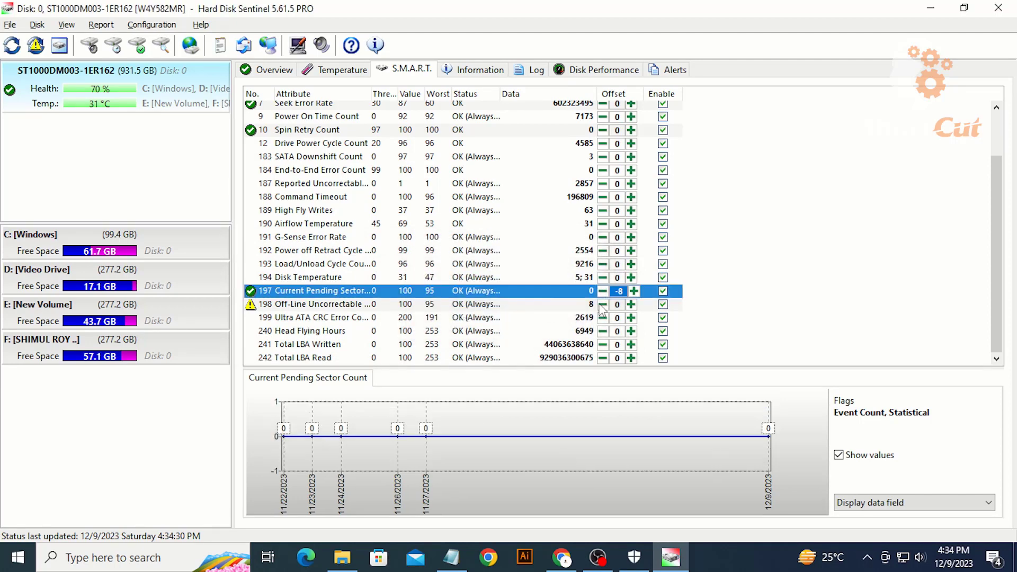
Step: Set the offset of the Off-Line Uncorrectable Sector Count attribute to -8
{"action": "left_click", "coordinate": [571, 306]}
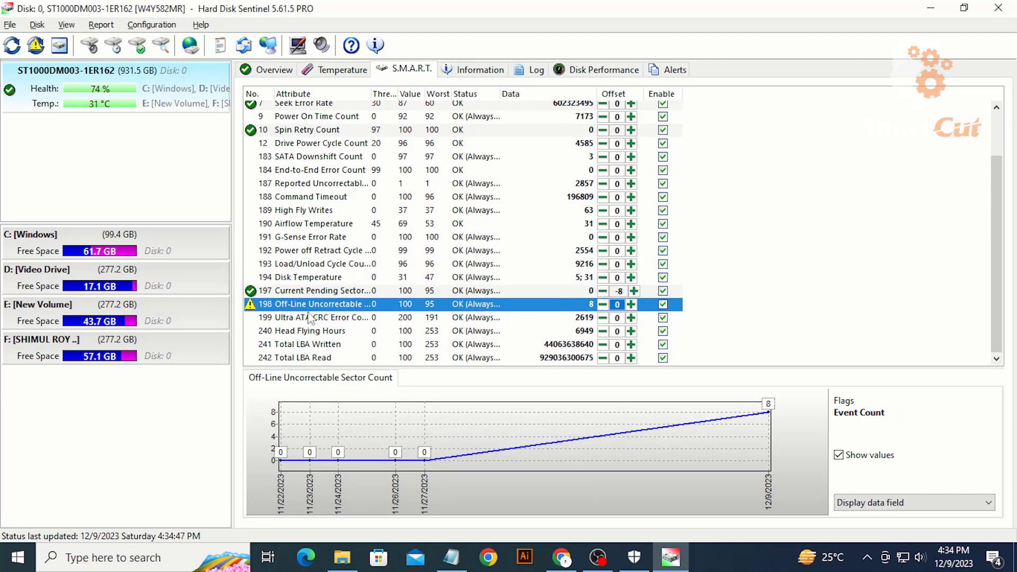
{"action": "left_click", "coordinate": [618, 306]}
{"action": "key", "text": "Return"}
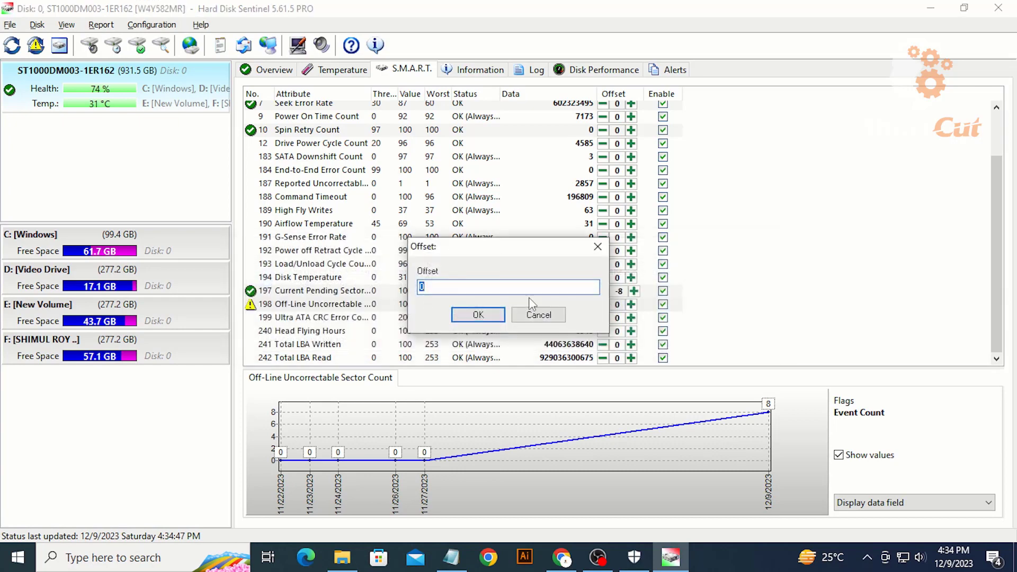
{"action": "key", "text": "BackSpace"}
{"action": "type", "text": "-8"}
{"action": "left_click", "coordinate": [479, 314]}
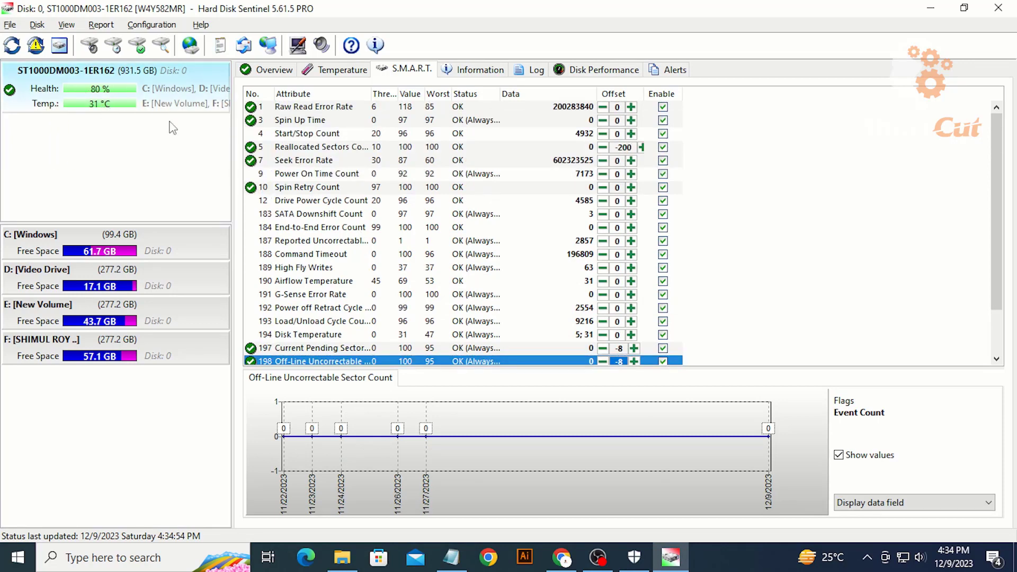
Step: Look through the S.M.A.R.T. attribute list and examine the data transfer error count in the disk's health overview
{"action": "scroll", "coordinate": [371, 153], "scroll_direction": "down", "scroll_amount": 3}
{"action": "scroll", "coordinate": [243, 196], "scroll_direction": "up", "scroll_amount": 3}
{"action": "scroll", "coordinate": [318, 201], "scroll_direction": "down", "scroll_amount": 3}
{"action": "scroll", "coordinate": [339, 215], "scroll_direction": "up", "scroll_amount": 3}
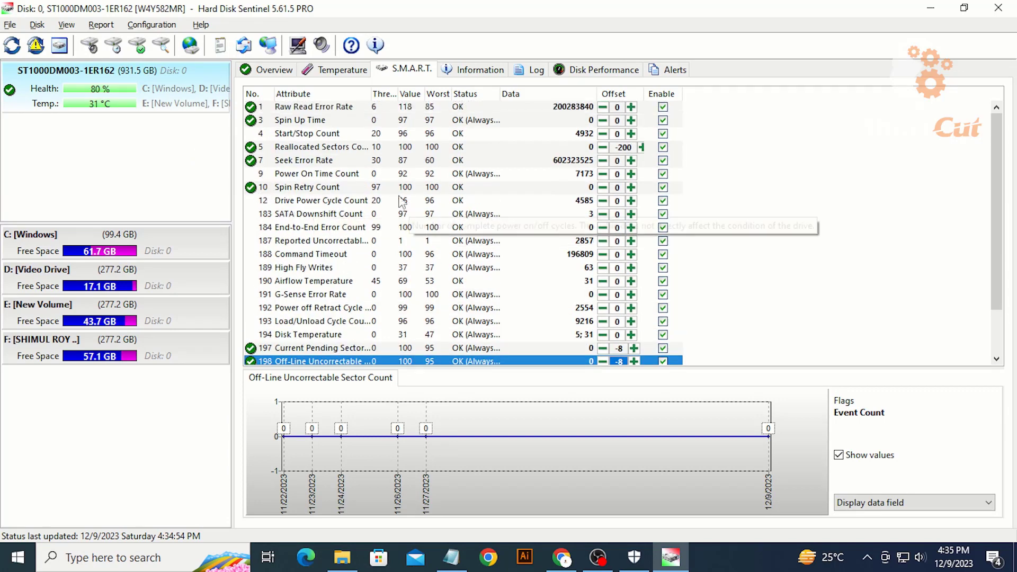
{"action": "left_click", "coordinate": [262, 71]}
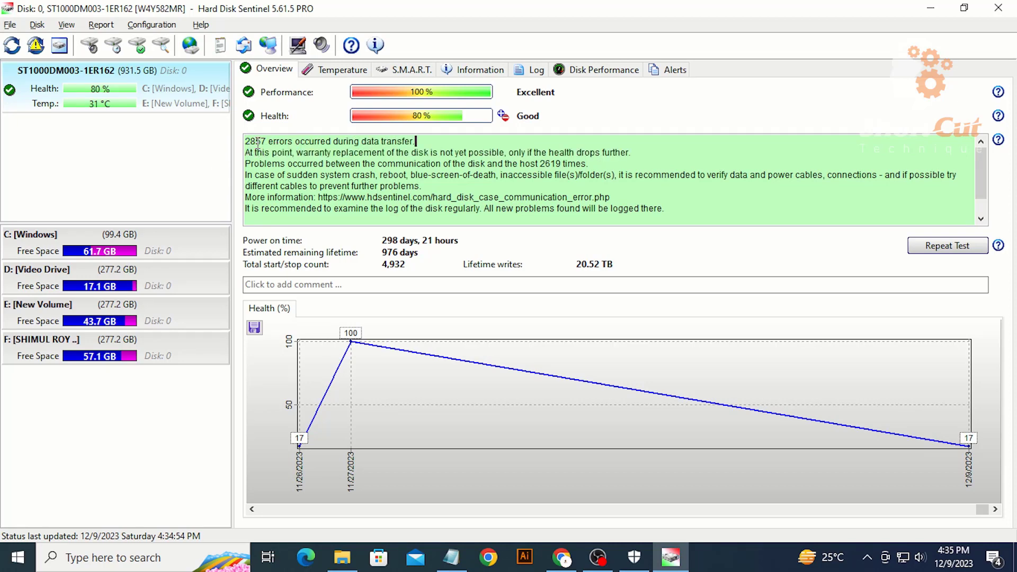
{"action": "left_click_drag", "start_coordinate": [265, 140], "coordinate": [246, 141]}
Step: Set the S.M.A.R.T. offset of the Reported Uncorrectable Errors attribute to -2857 and return to the disk's health overview
{"action": "left_click", "coordinate": [409, 70]}
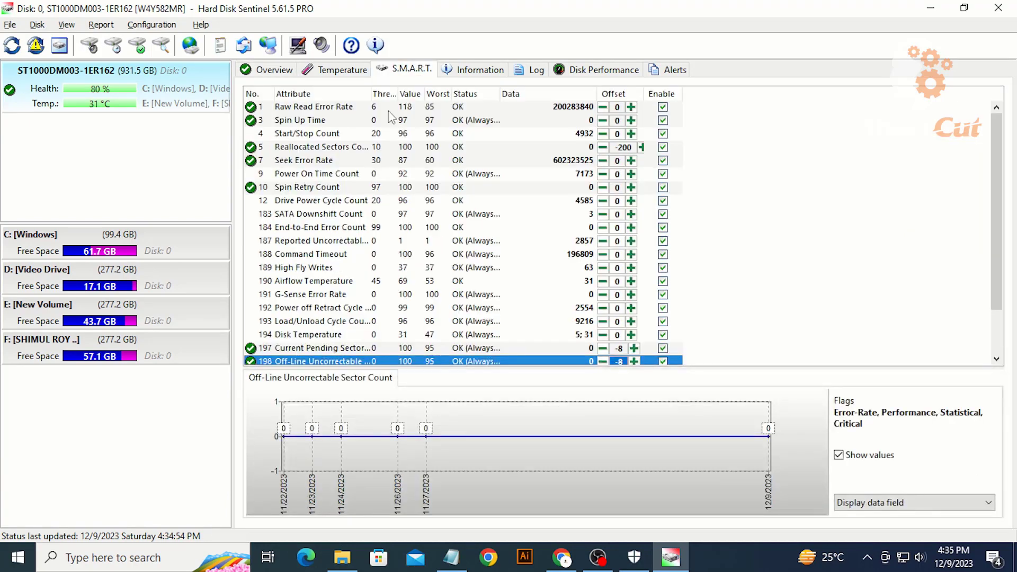
{"action": "left_click", "coordinate": [582, 244]}
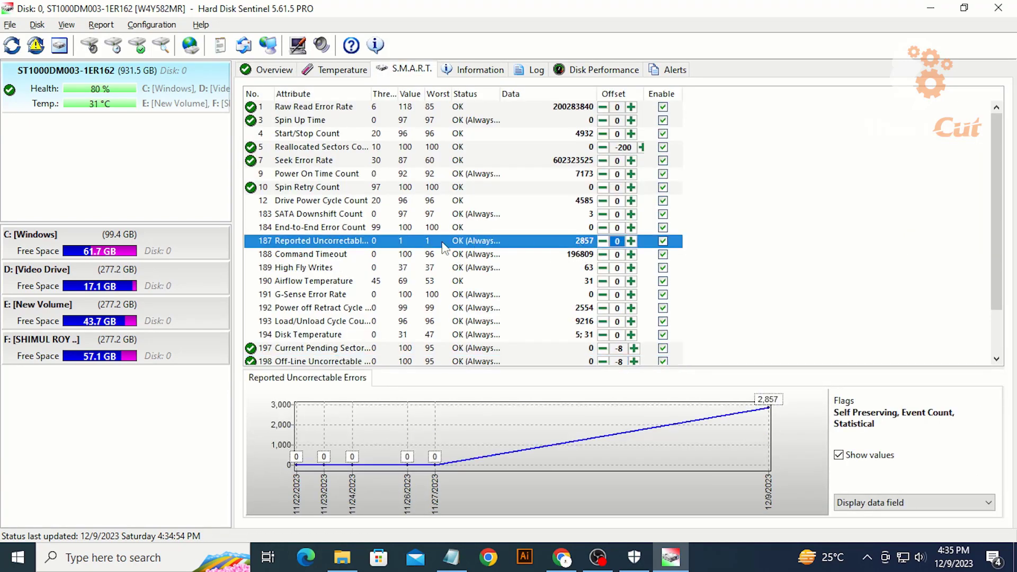
{"action": "left_click", "coordinate": [618, 242]}
{"action": "left_click", "coordinate": [477, 312]}
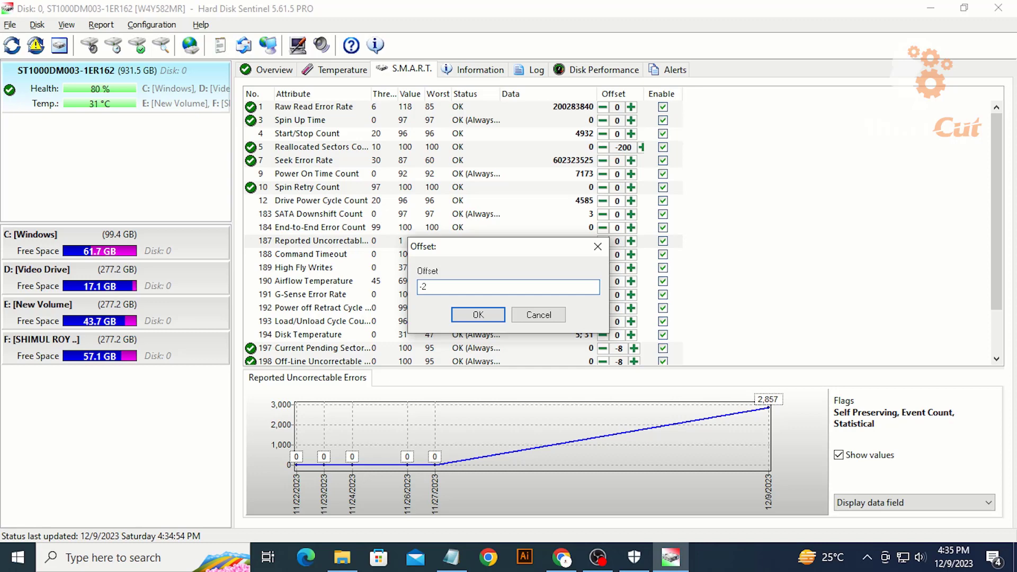
{"action": "type", "text": "-2"}
{"action": "left_click_drag", "start_coordinate": [479, 248], "coordinate": [392, 265]}
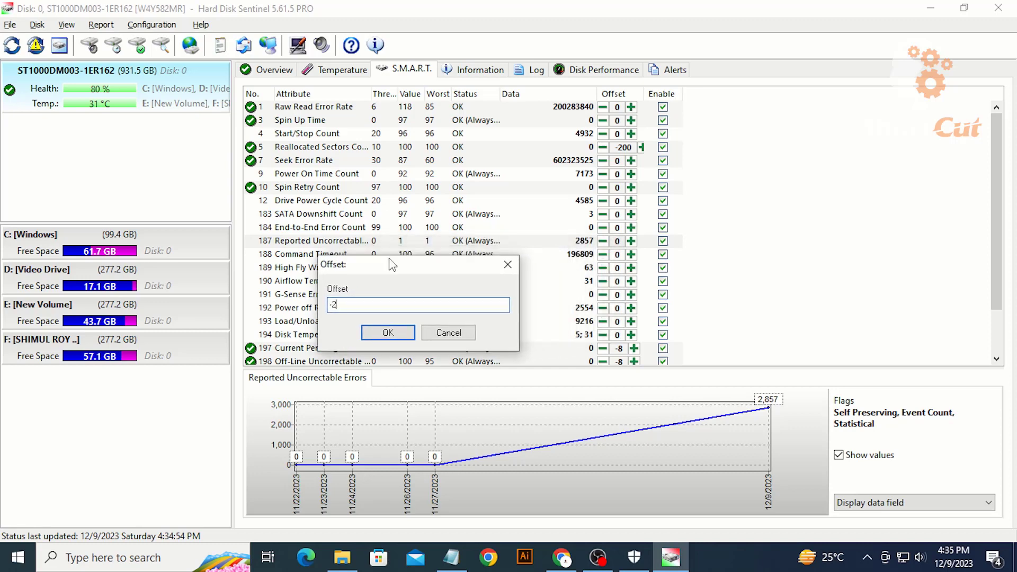
{"action": "type", "text": "857"}
{"action": "left_click", "coordinate": [386, 333]}
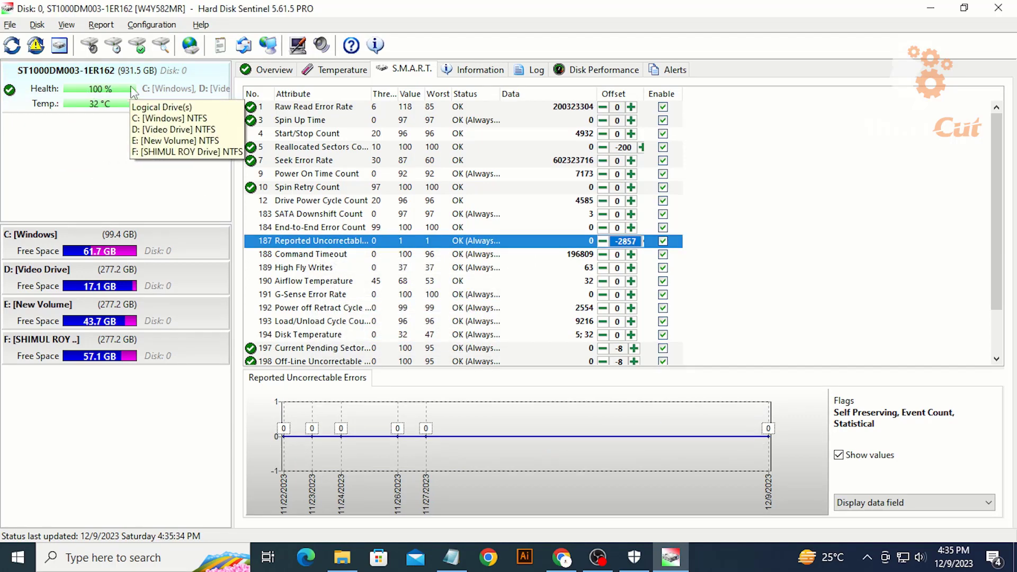
{"action": "left_click", "coordinate": [254, 70]}
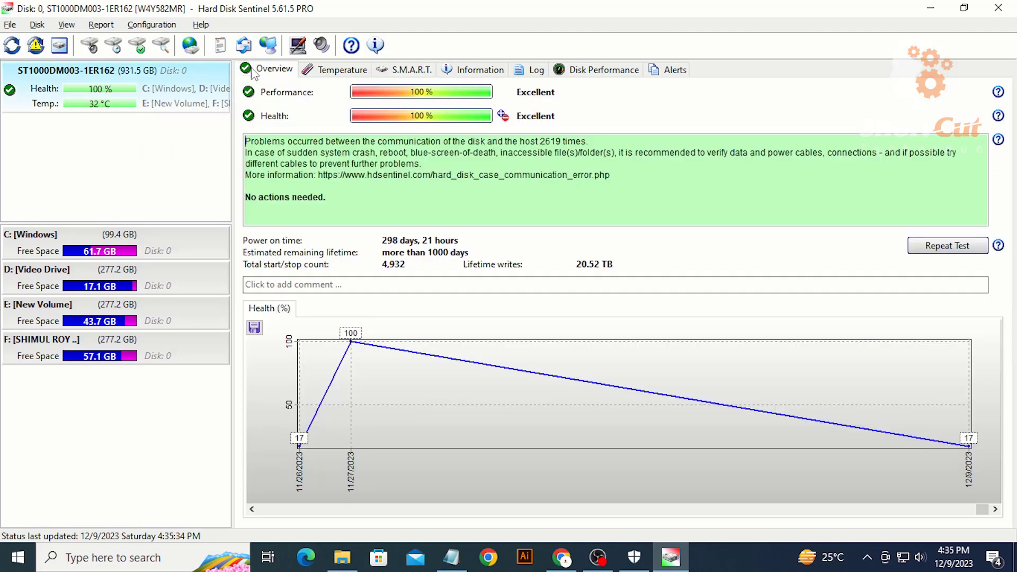